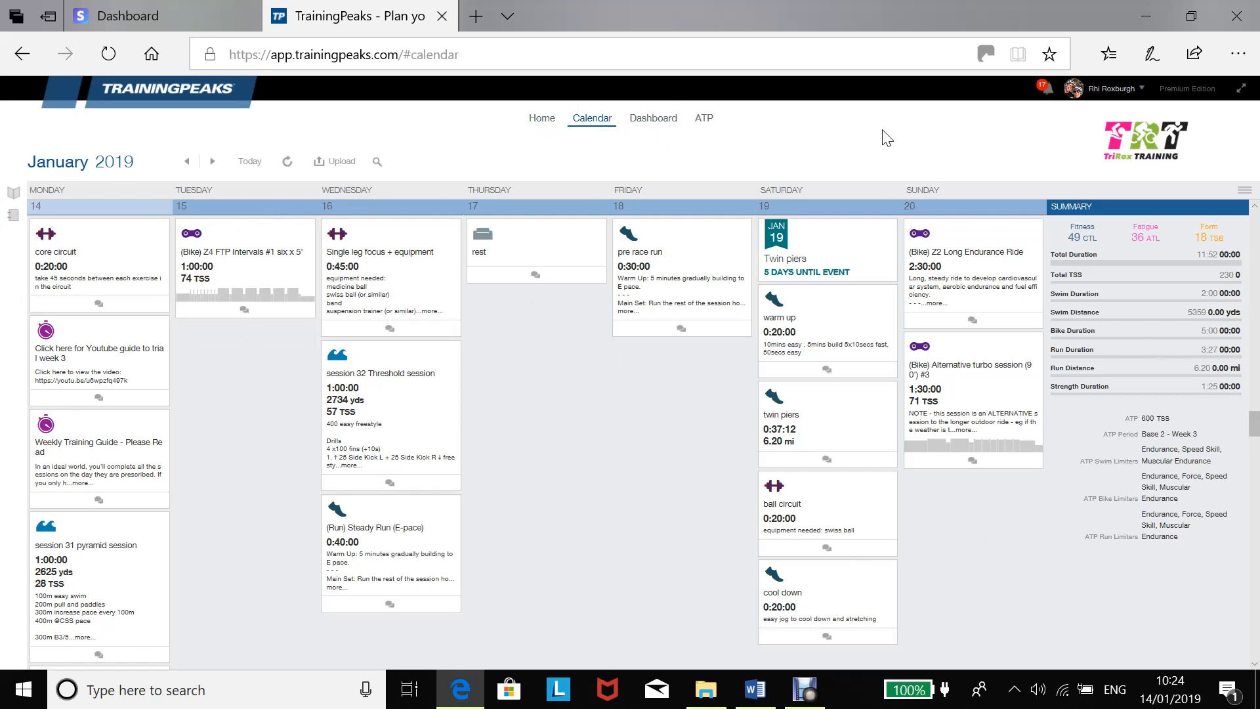
# Open the heart rate zones in the account settings.
pyautogui.click(1118, 95)
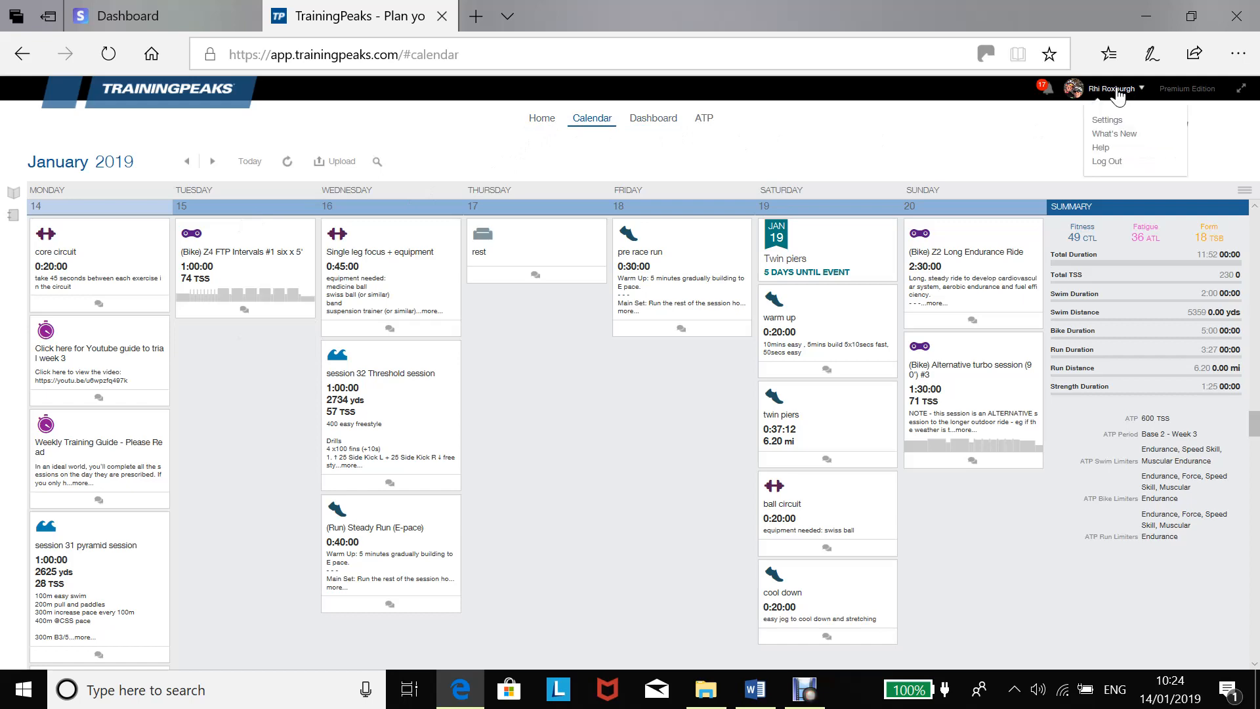
pyautogui.click(1109, 121)
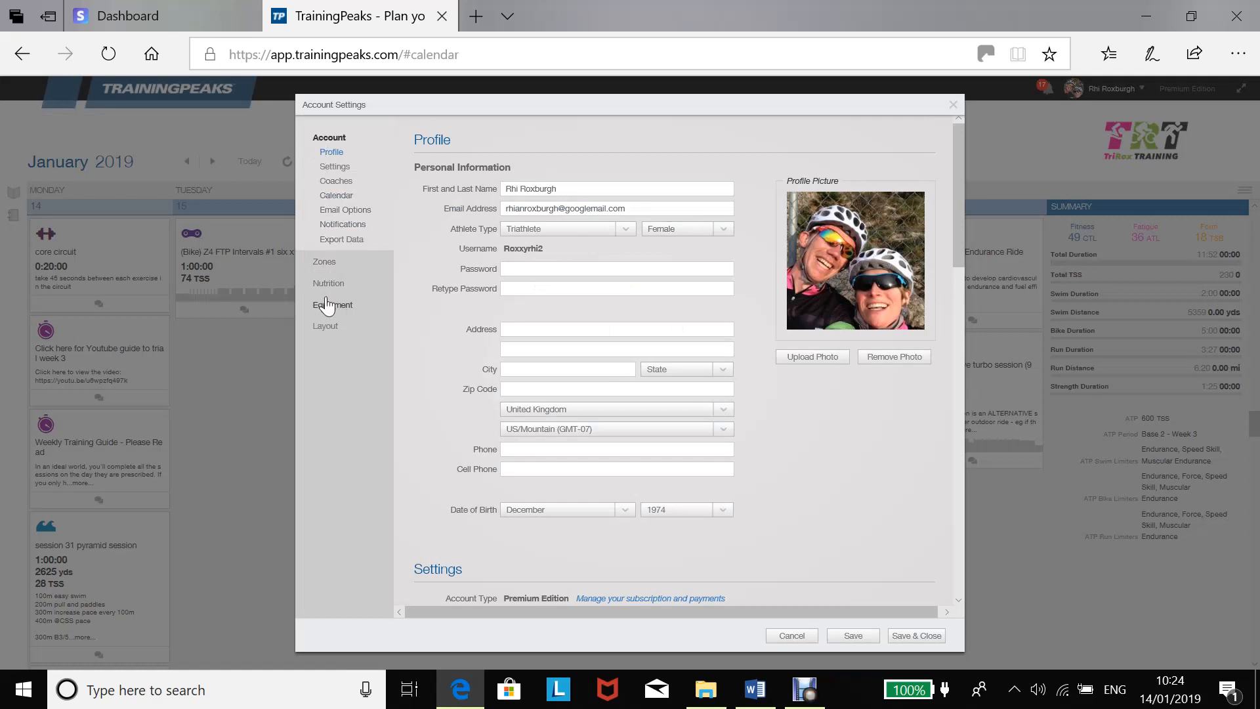
pyautogui.click(323, 263)
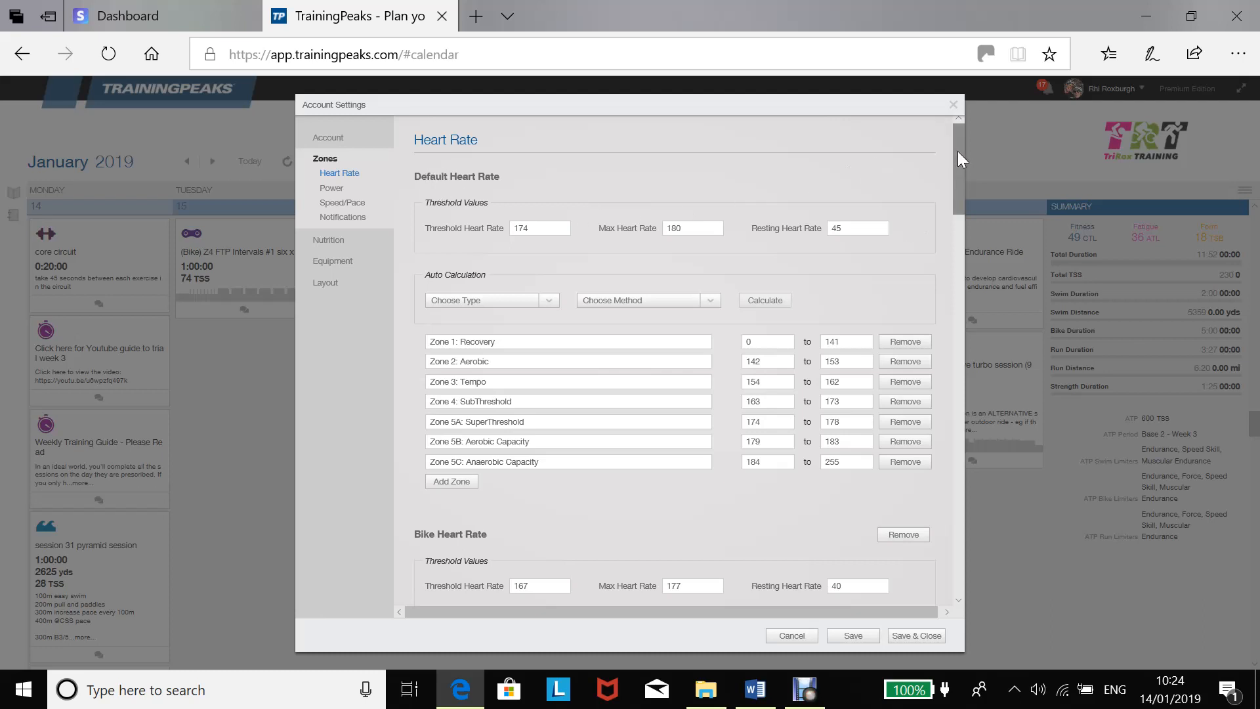
# Set the threshold heart rate for Bike Heart Rate to 168.
pyautogui.moveTo(959, 151)
pyautogui.mouseDown()
pyautogui.moveTo(958, 172)
pyautogui.moveTo(959, 144)
pyautogui.mouseUp()
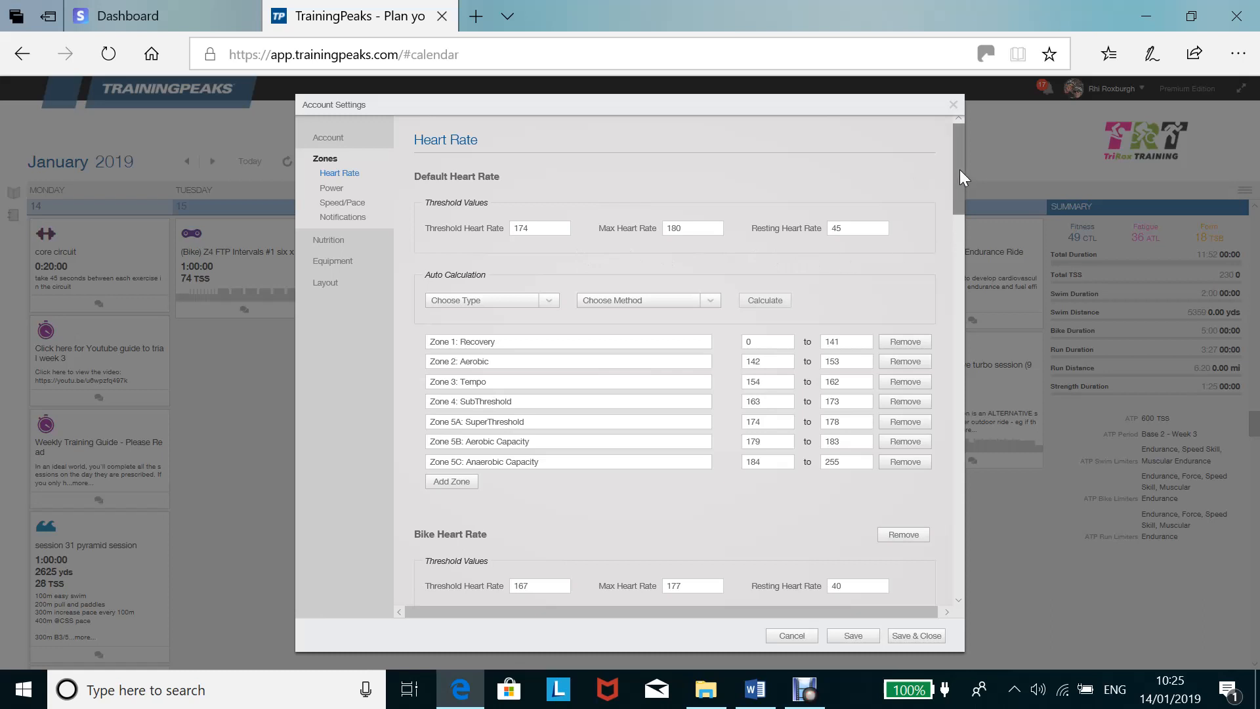
pyautogui.moveTo(960, 170); pyautogui.dragTo(963, 271)
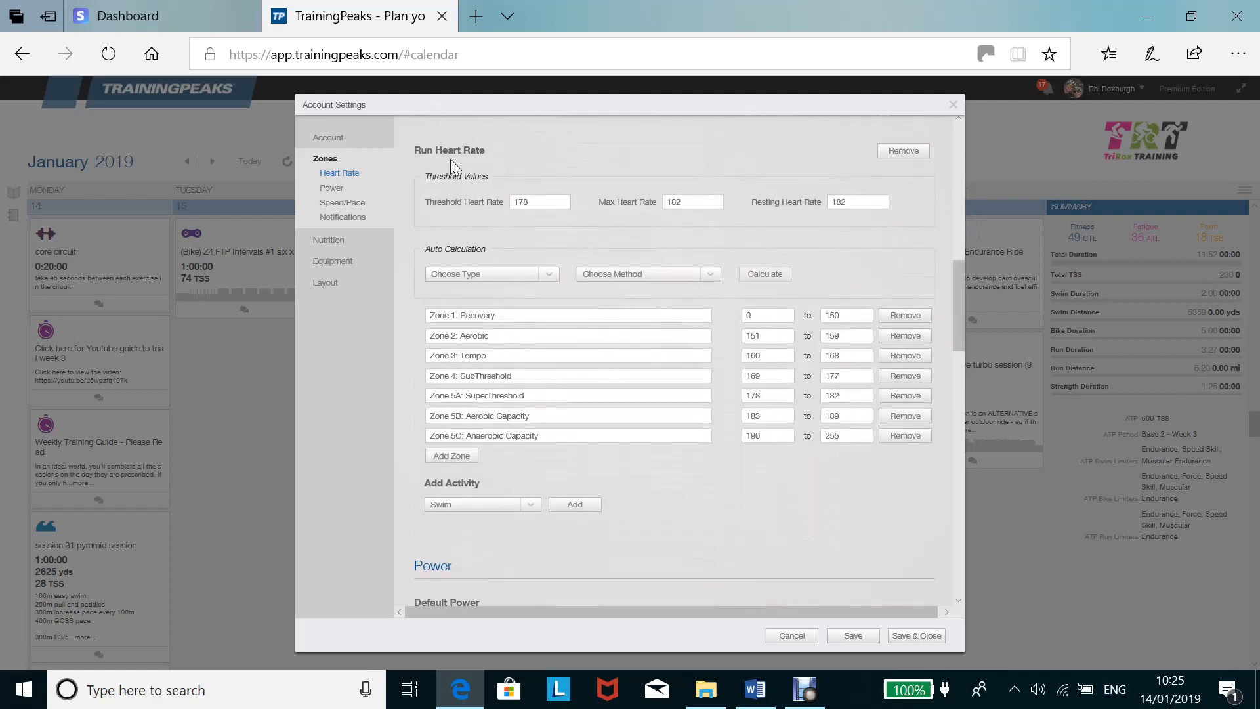
pyautogui.moveTo(963, 322); pyautogui.dragTo(953, 250)
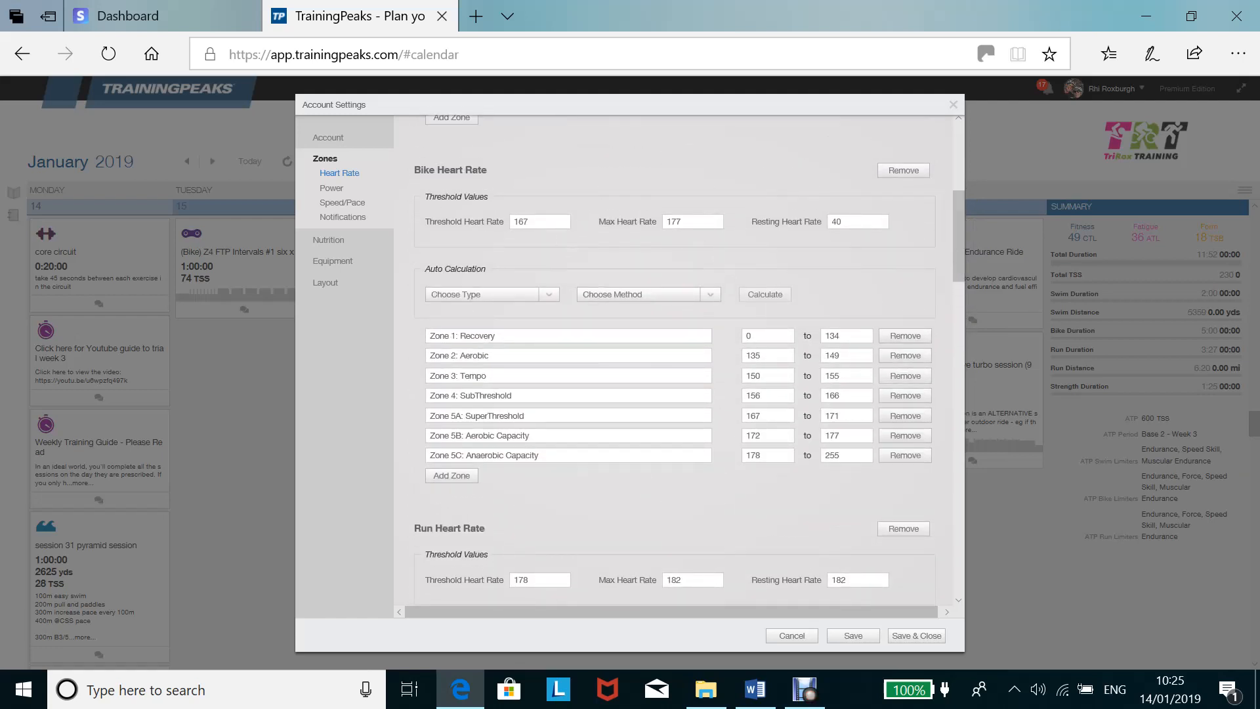
pyautogui.click(534, 222)
pyautogui.press('BackSpace')
pyautogui.press('BackSpace')
pyautogui.write('168')
# Calculate the bike heart rate zones from Lactate Threshold with the Andy Coggan (5) method and apply them.
pyautogui.click(547, 296)
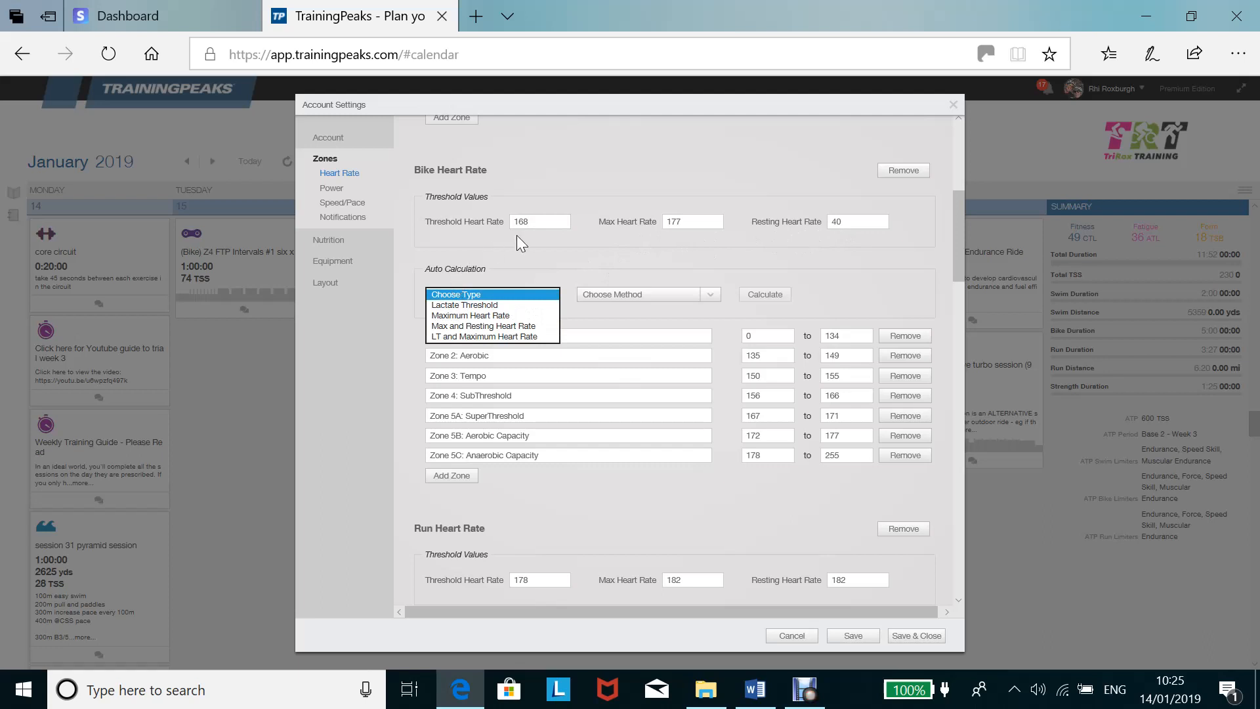
pyautogui.click(478, 305)
pyautogui.click(625, 297)
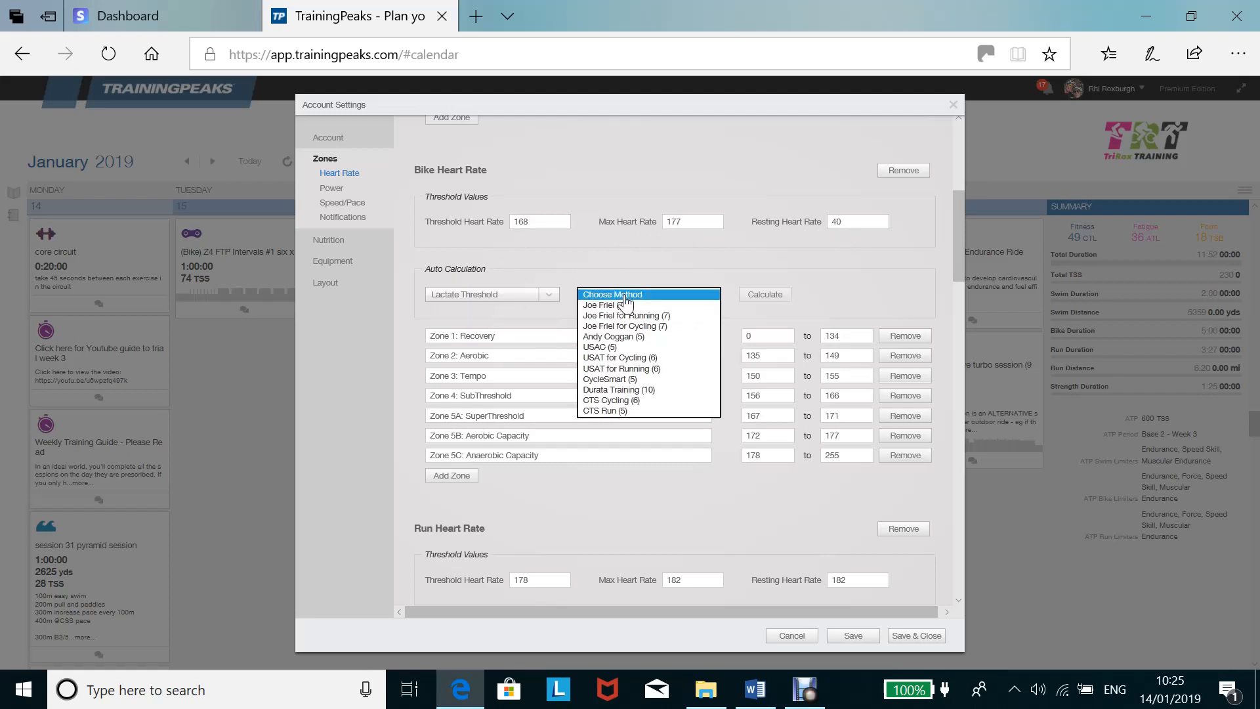
pyautogui.click(640, 337)
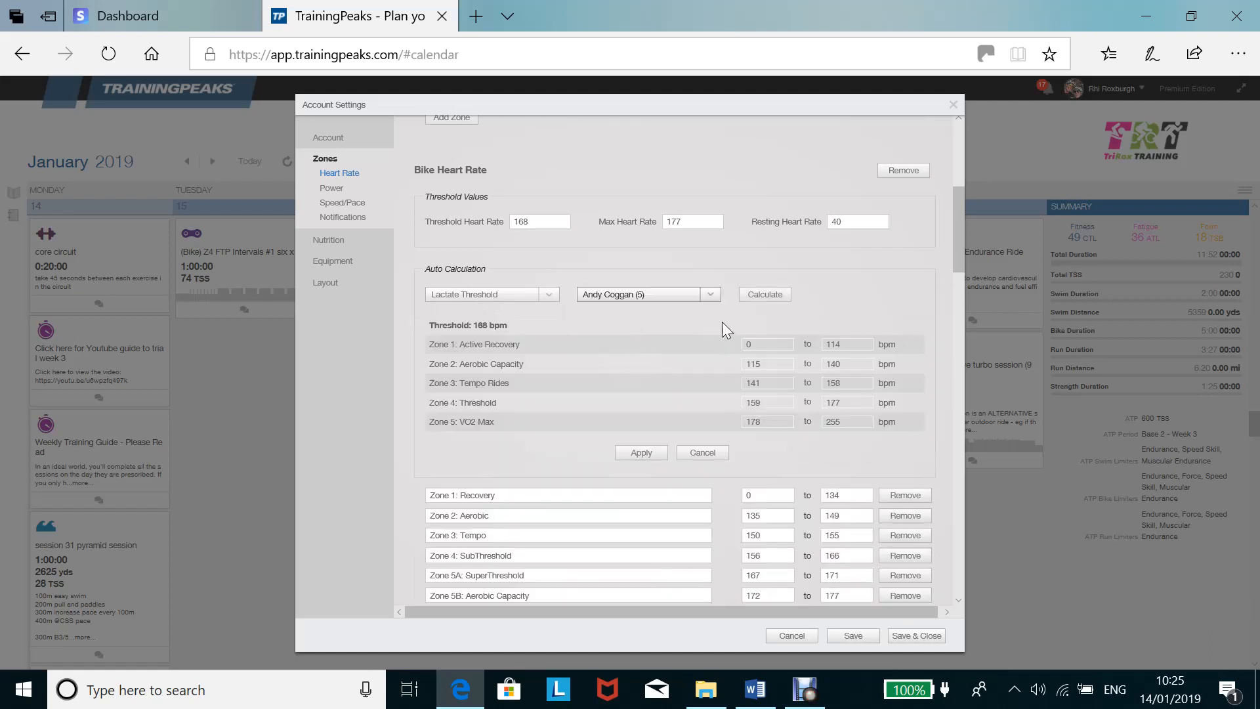
pyautogui.click(769, 301)
pyautogui.click(642, 453)
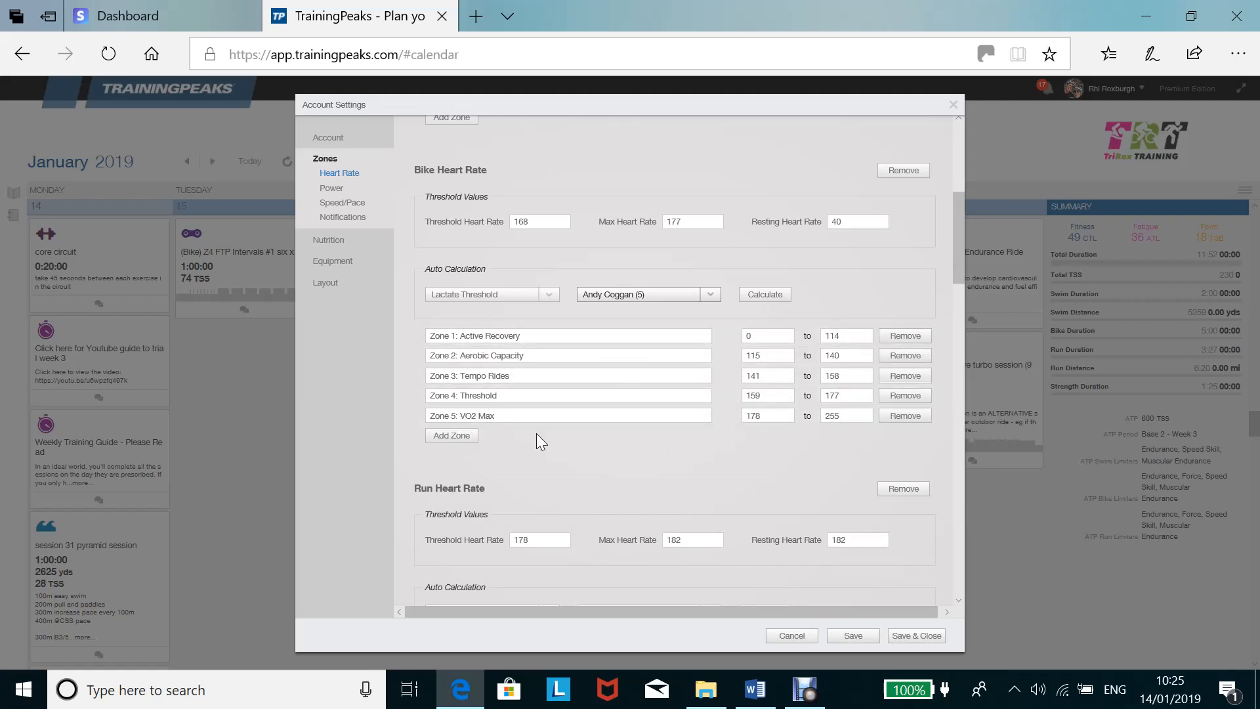
# Extend the bike zone names to "Zone 1: Active Recovery/ easy" and "Zone 2: Aerobic Capacity/ steady".
pyautogui.click(520, 335)
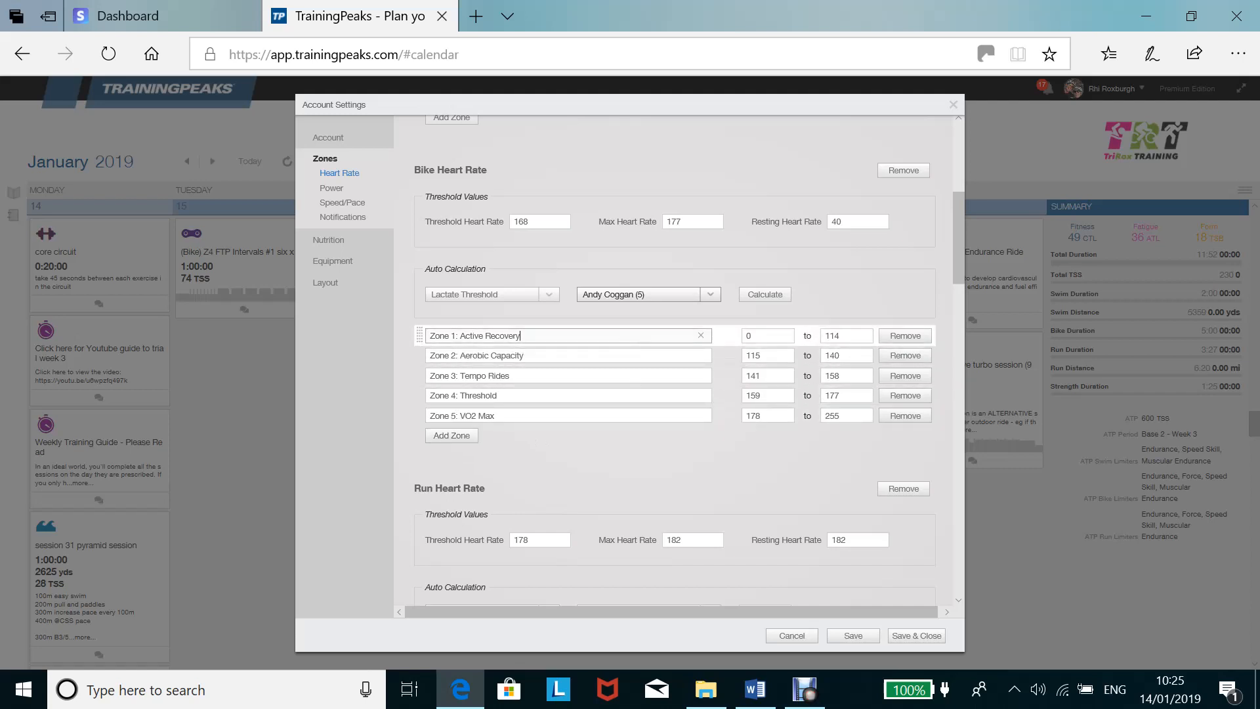
pyautogui.write('/ easy')
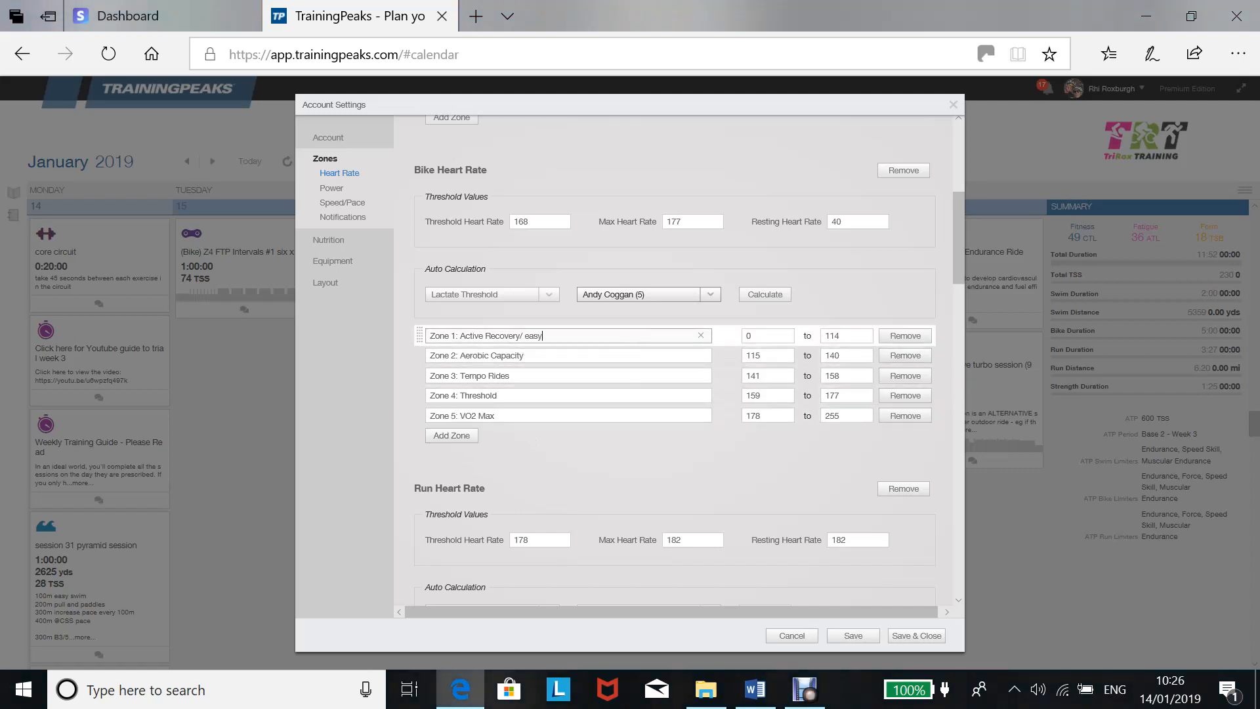
pyautogui.click(529, 355)
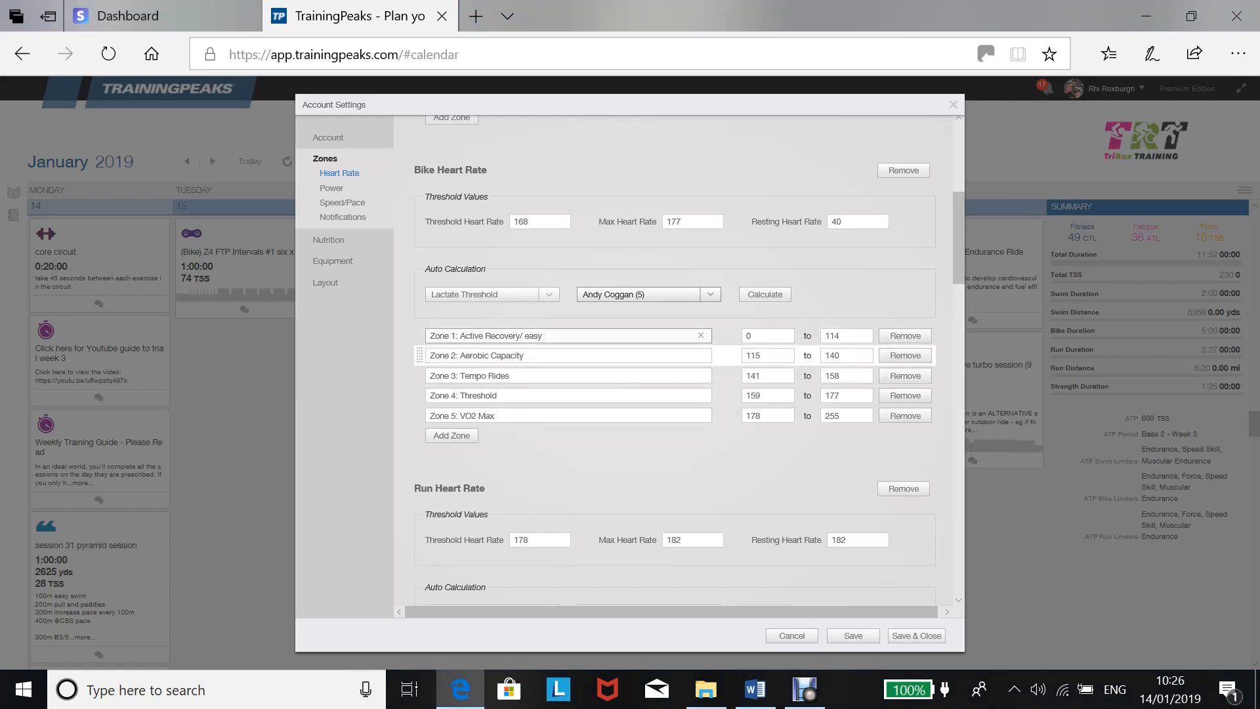
pyautogui.write('/')
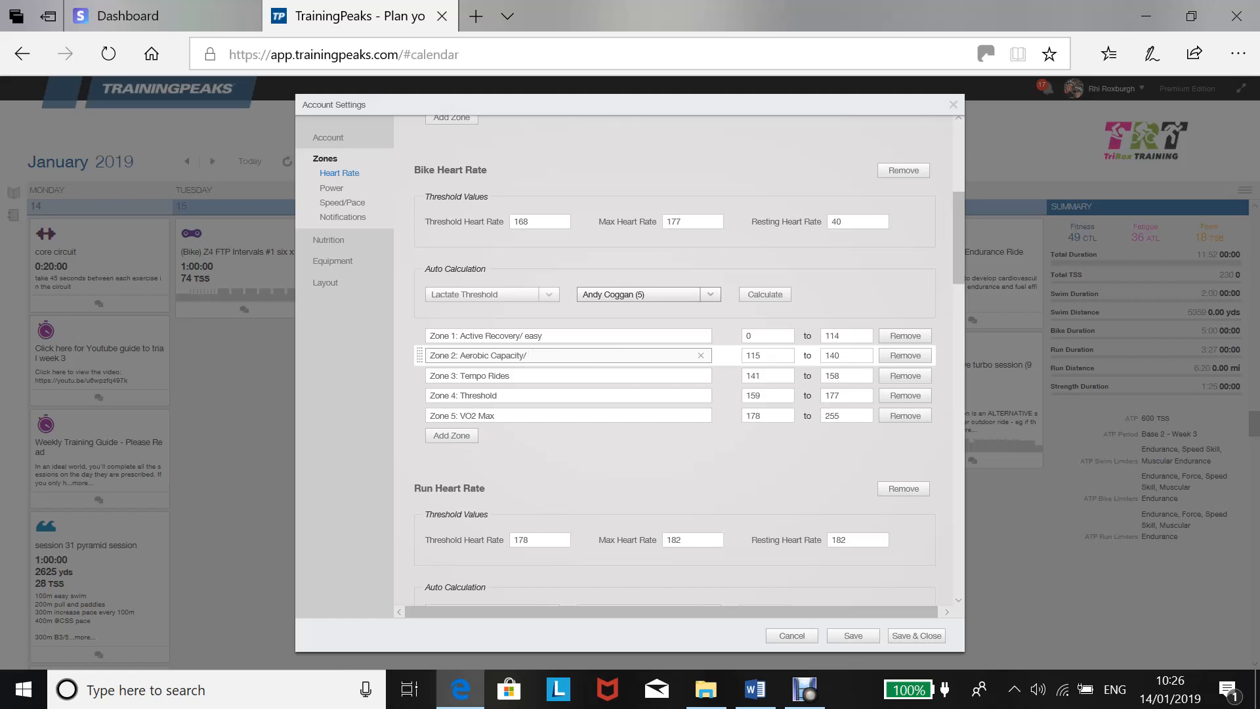
pyautogui.write('steady')
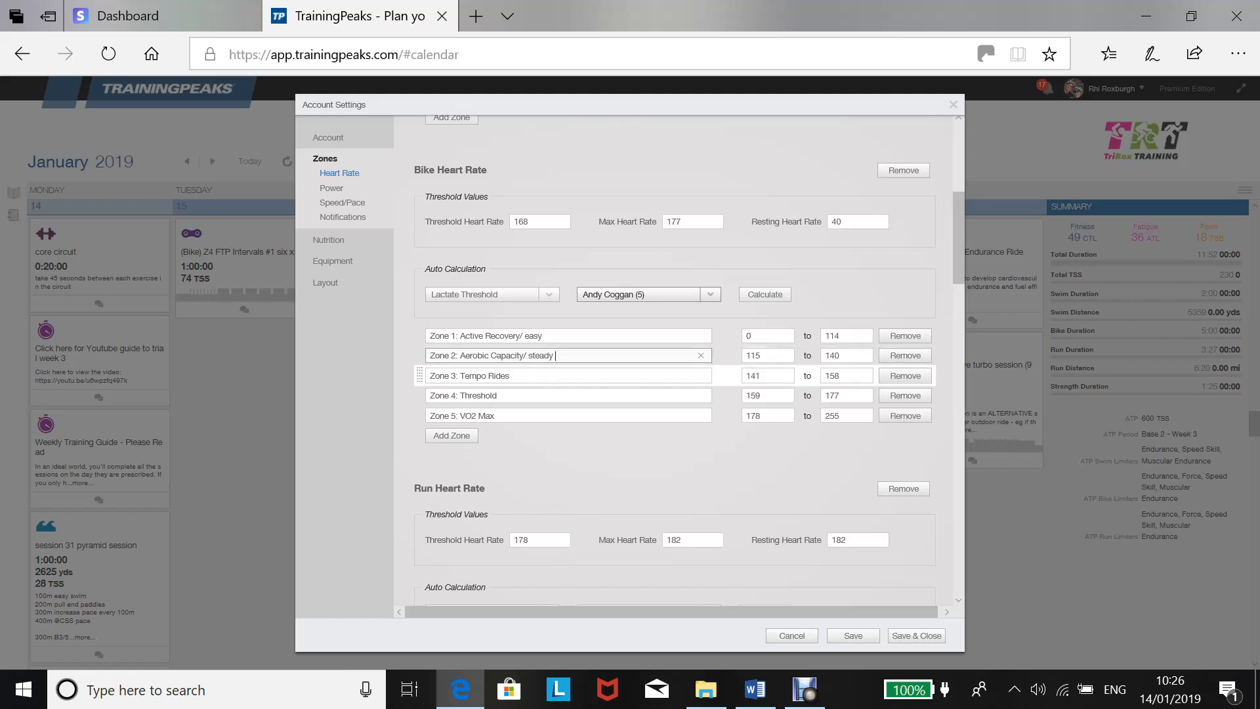
# Append "/ moderate", "/ hard" and "/ Max" to the names of bike heart rate zones 3, 4 and 5, and save the settings.
pyautogui.click(515, 377)
pyautogui.write('/ ')
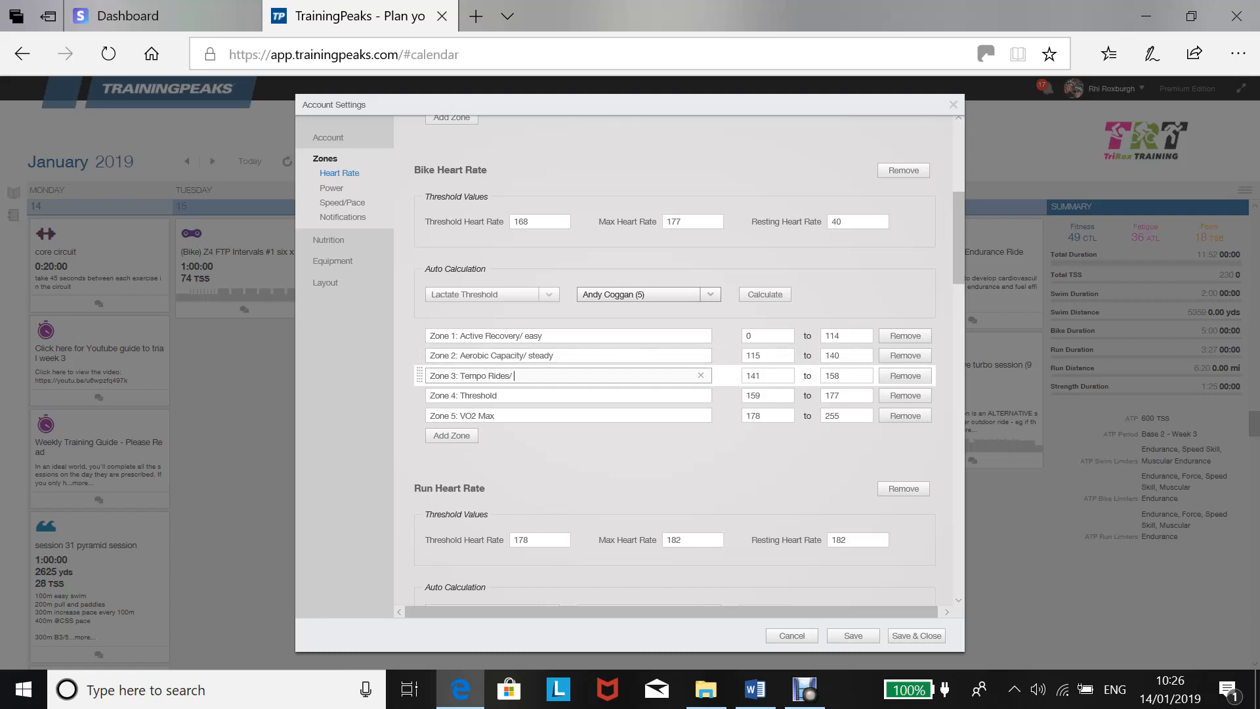
pyautogui.write('moderate')
pyautogui.click(544, 395)
pyautogui.write('/ hard')
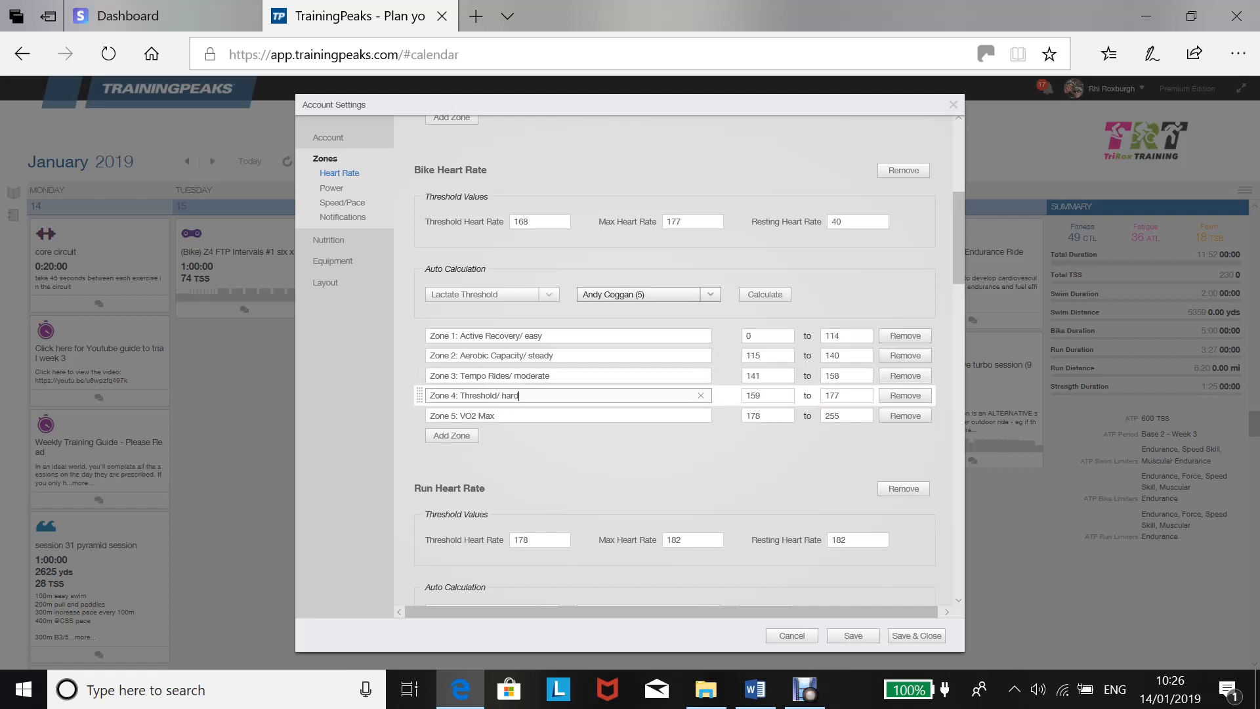
pyautogui.click(543, 416)
pyautogui.write('/ ')
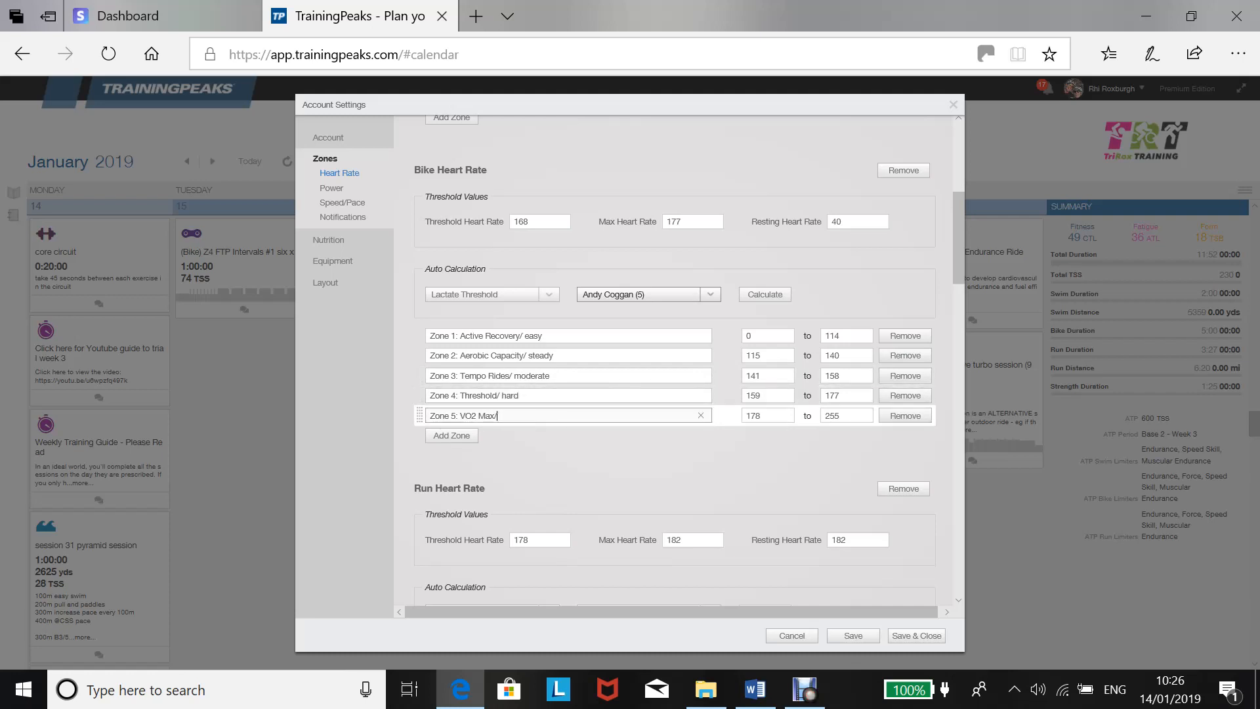
pyautogui.write('Max')
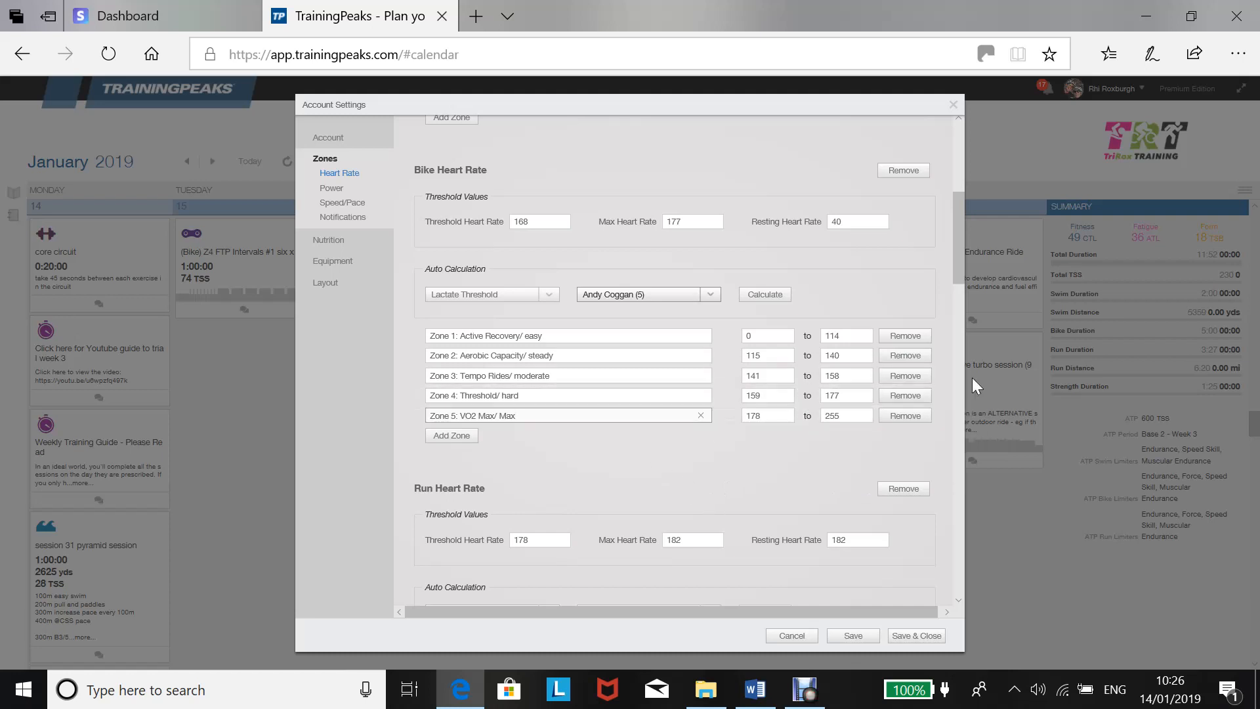
pyautogui.moveTo(954, 269); pyautogui.dragTo(959, 289)
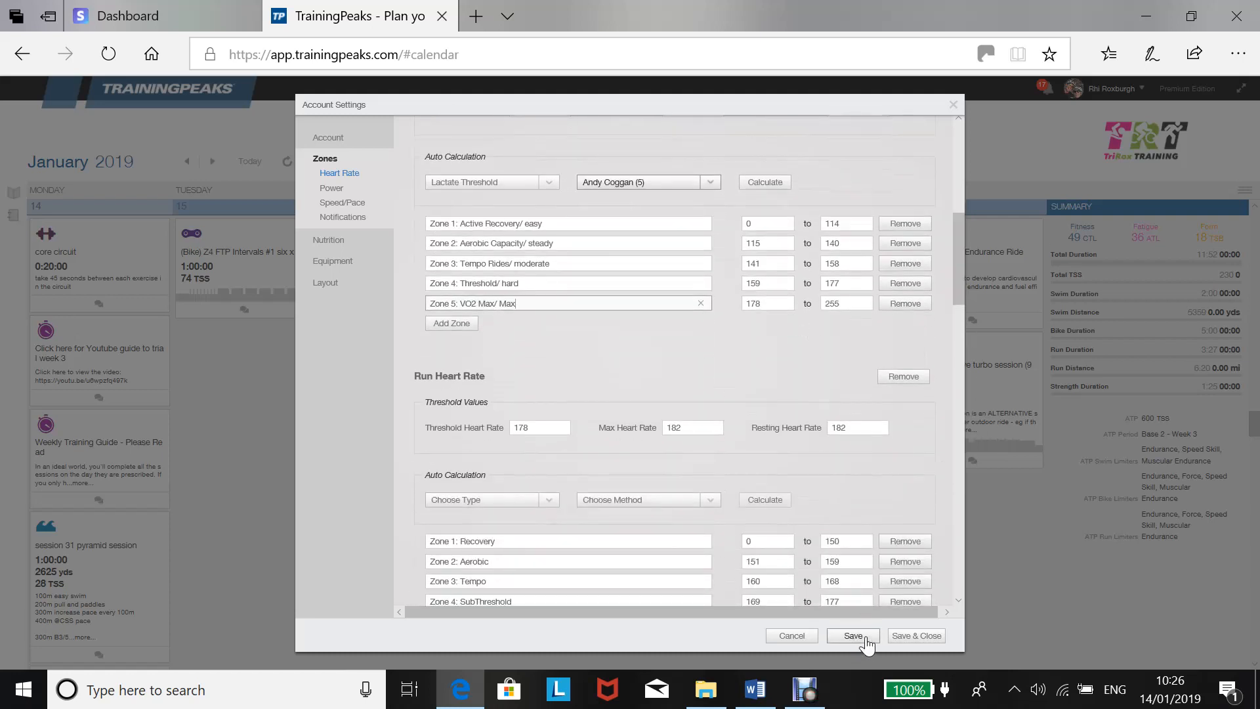
pyautogui.click(865, 638)
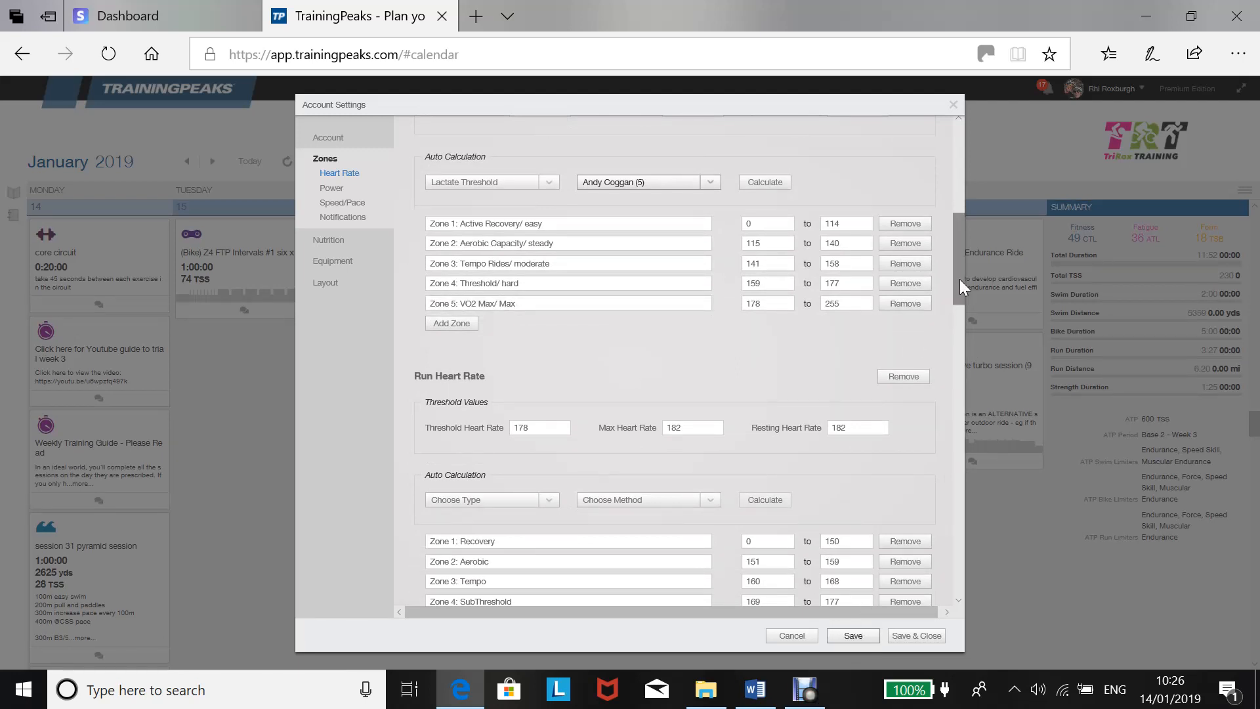
# Add Brick as a separate activity to the heart rate zones.
pyautogui.moveTo(960, 279); pyautogui.dragTo(955, 252)
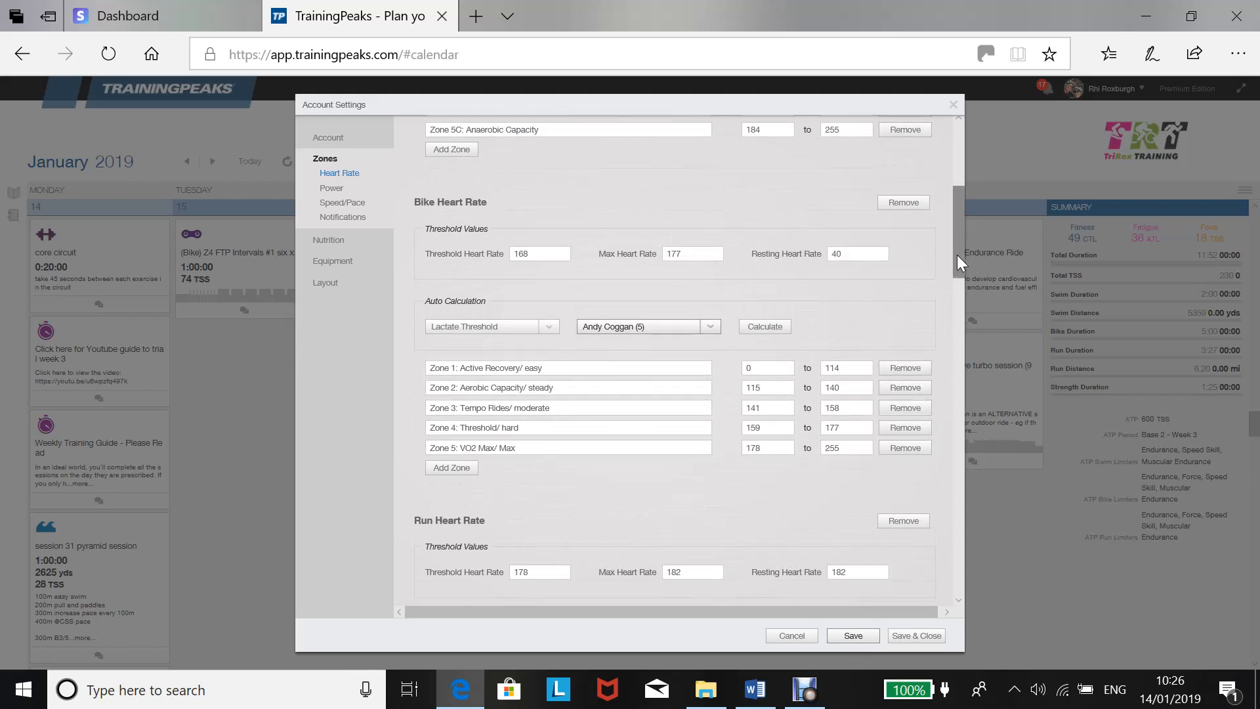
pyautogui.moveTo(958, 255); pyautogui.dragTo(970, 357)
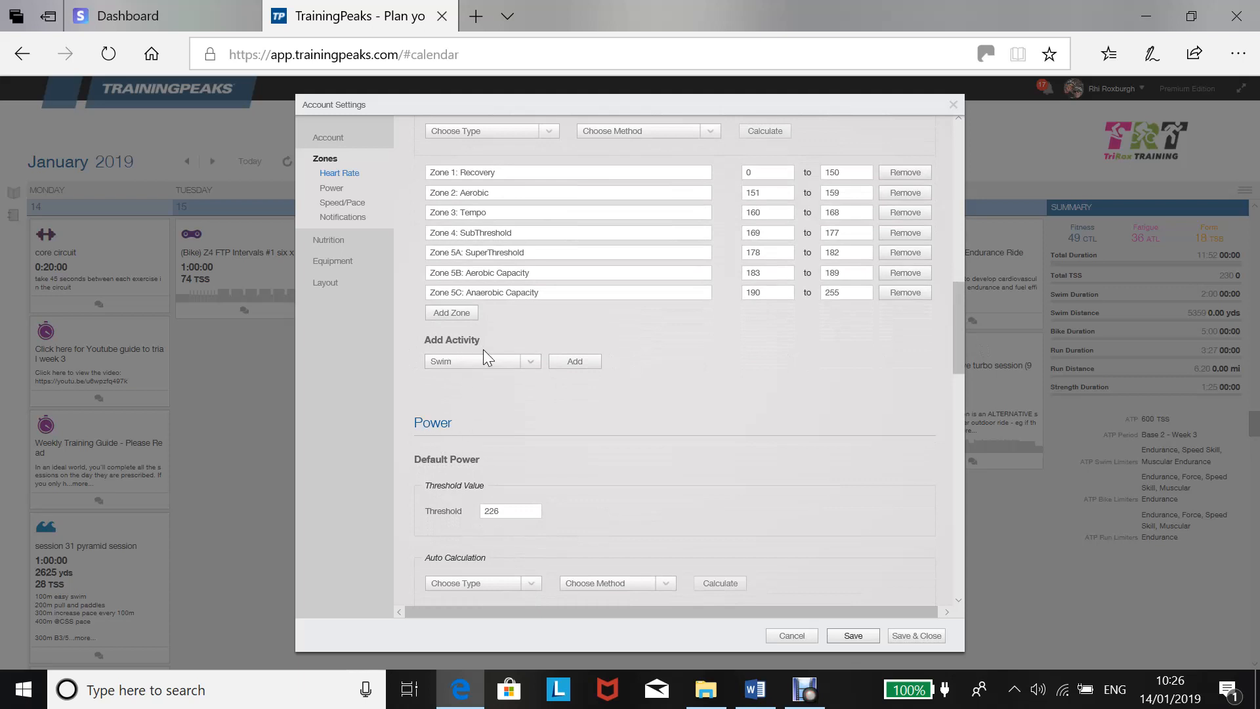
pyautogui.click(533, 362)
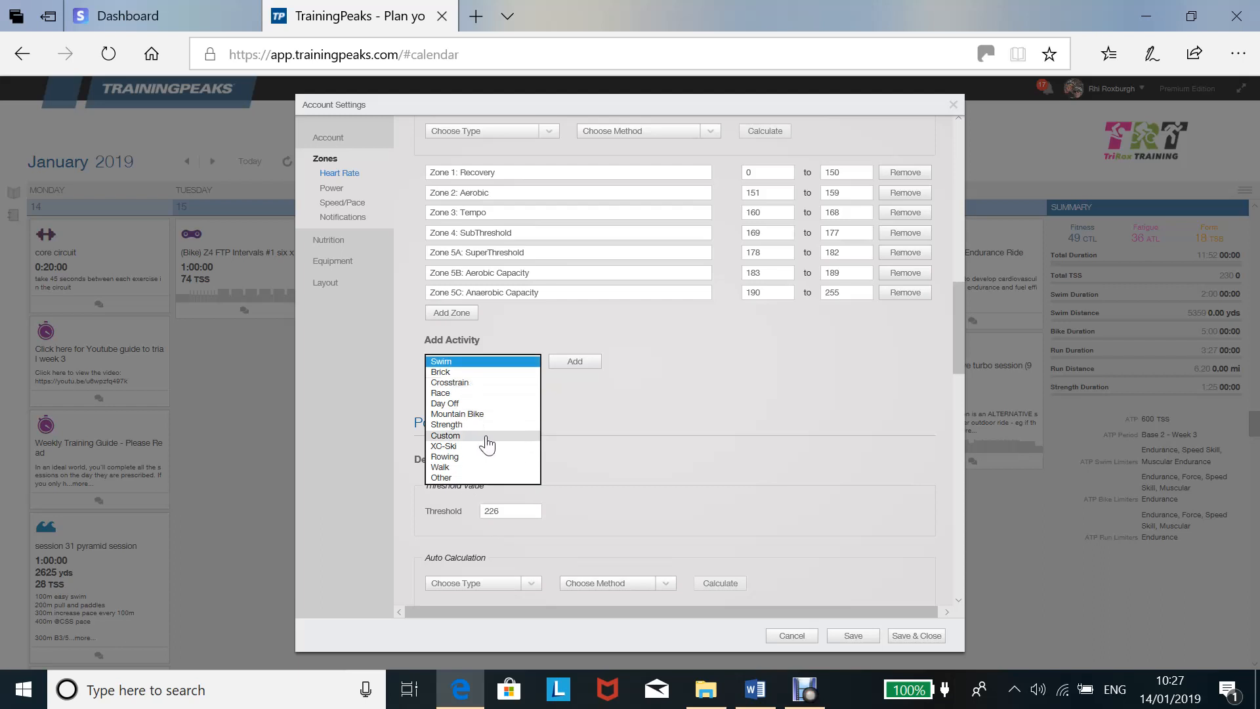
pyautogui.click(452, 372)
pyautogui.click(575, 363)
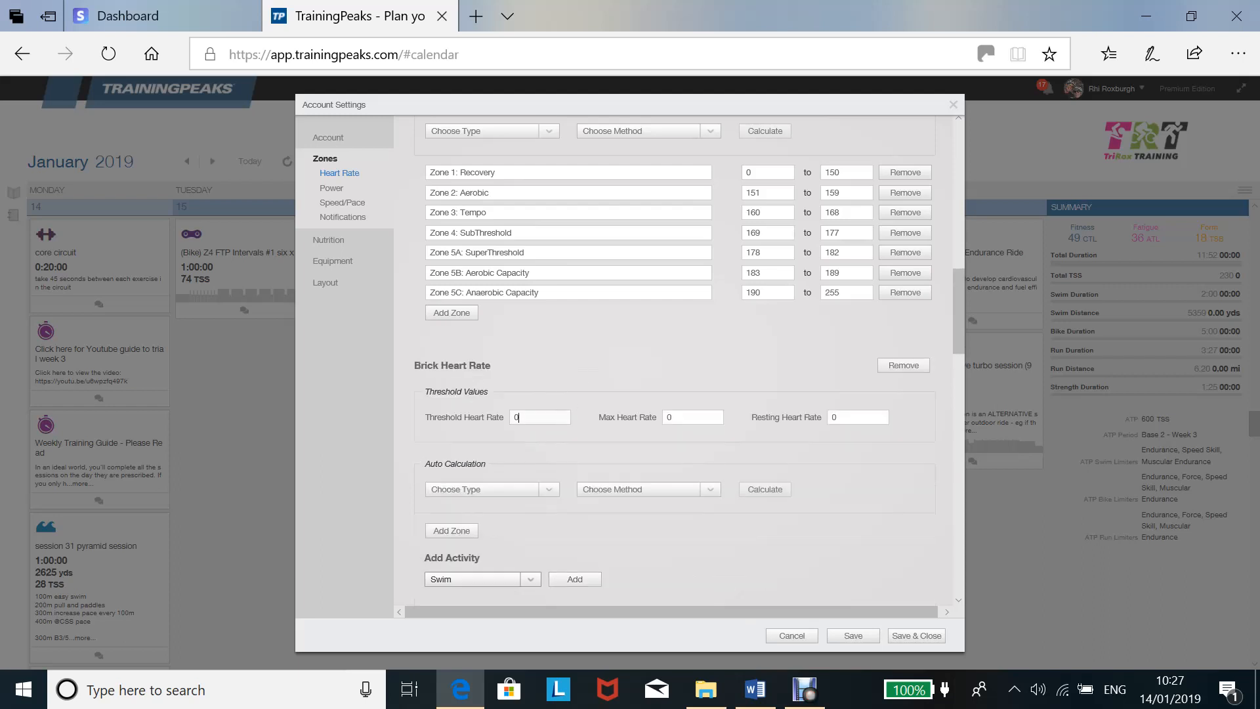
# Set the threshold heart rate for Brick Heart Rate to 168.
pyautogui.click(519, 418)
pyautogui.press('BackSpace')
pyautogui.write('168')
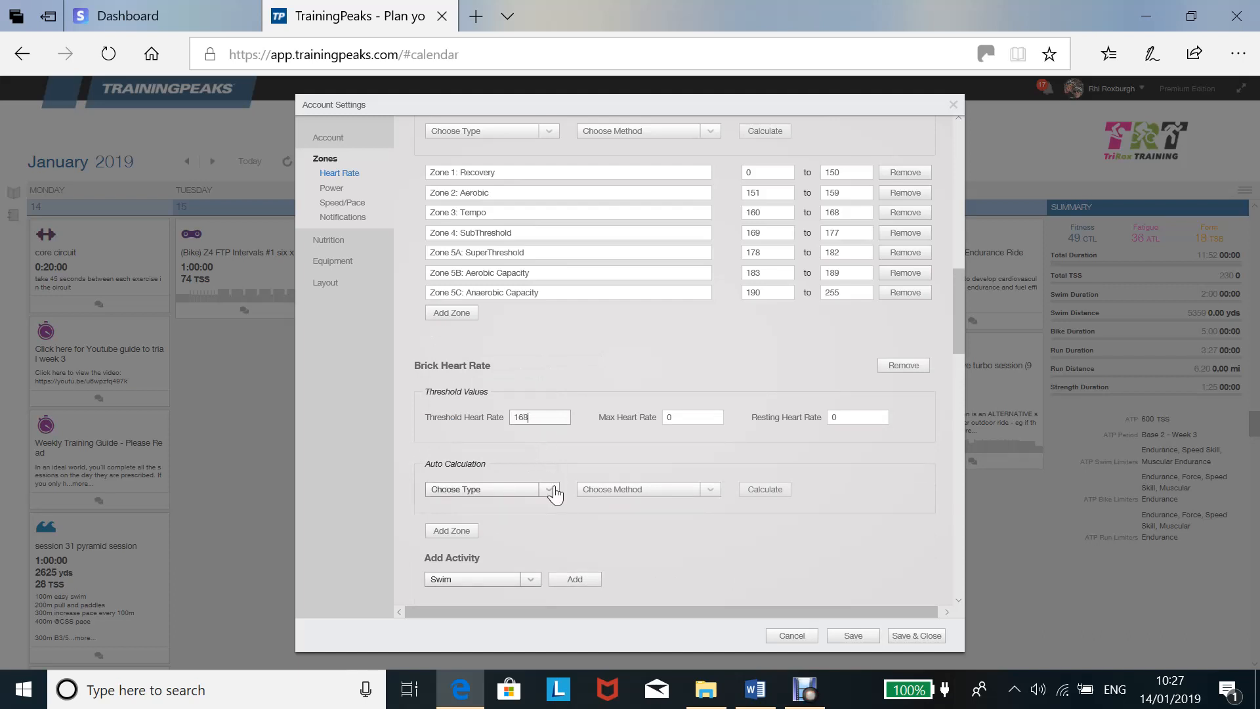
# Calculate the Brick heart rate zones from Lactate Threshold with the Andy Coggan (5) method.
pyautogui.click(549, 491)
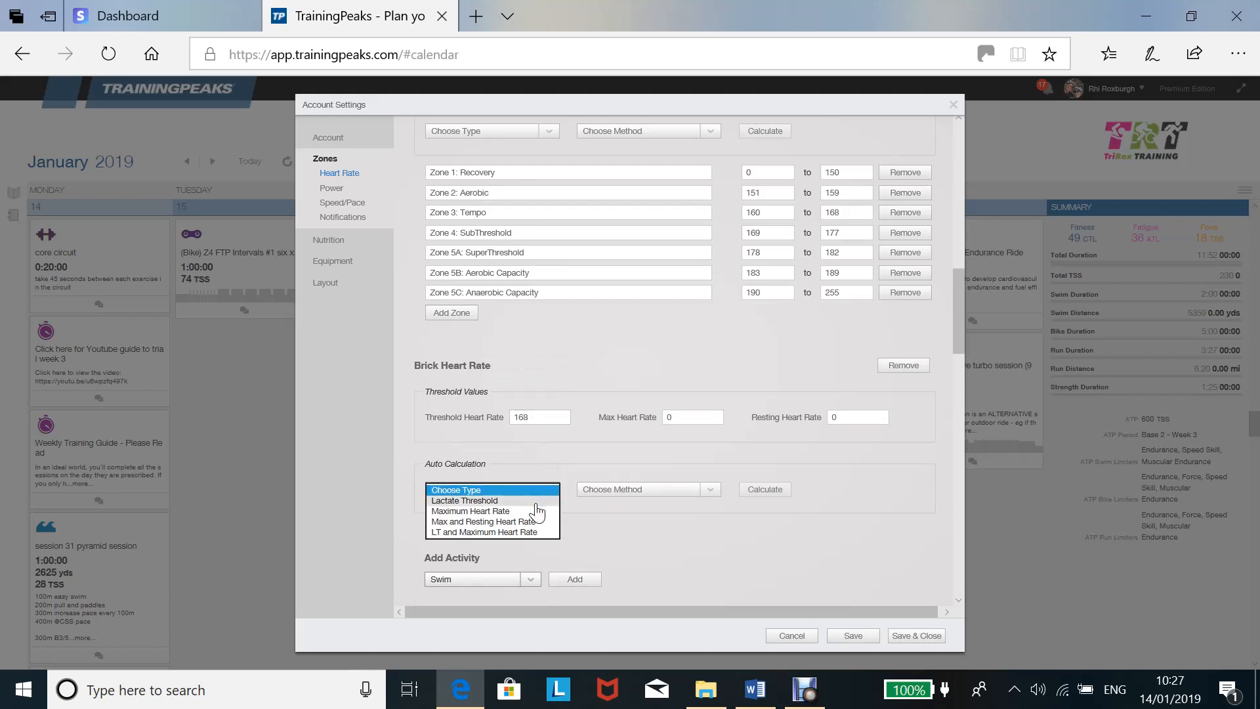
pyautogui.click(537, 501)
pyautogui.click(636, 491)
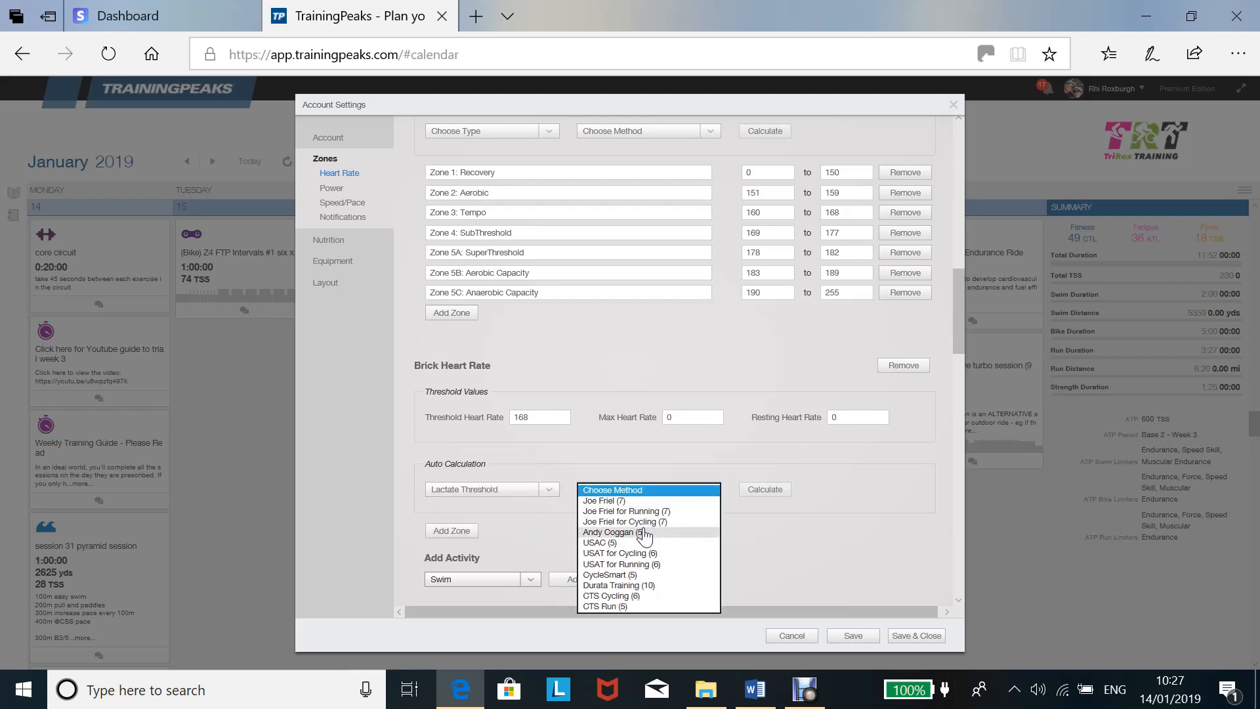
pyautogui.click(640, 532)
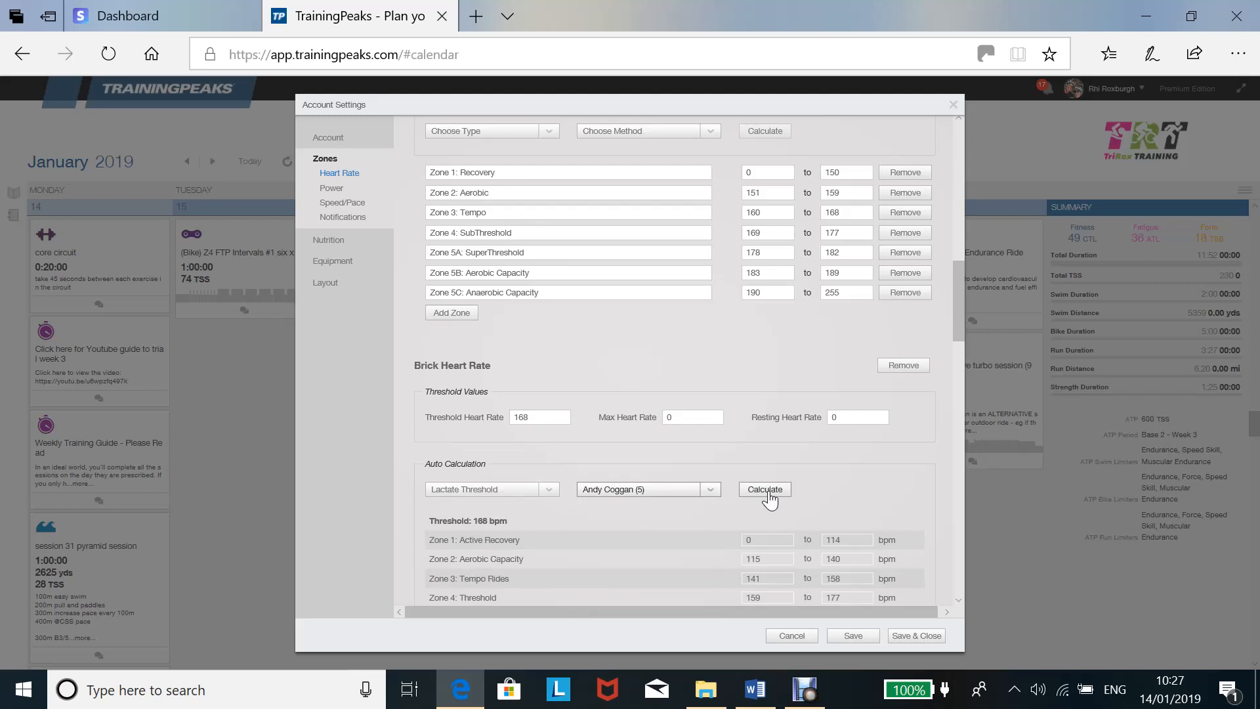
pyautogui.moveTo(962, 301); pyautogui.dragTo(965, 350)
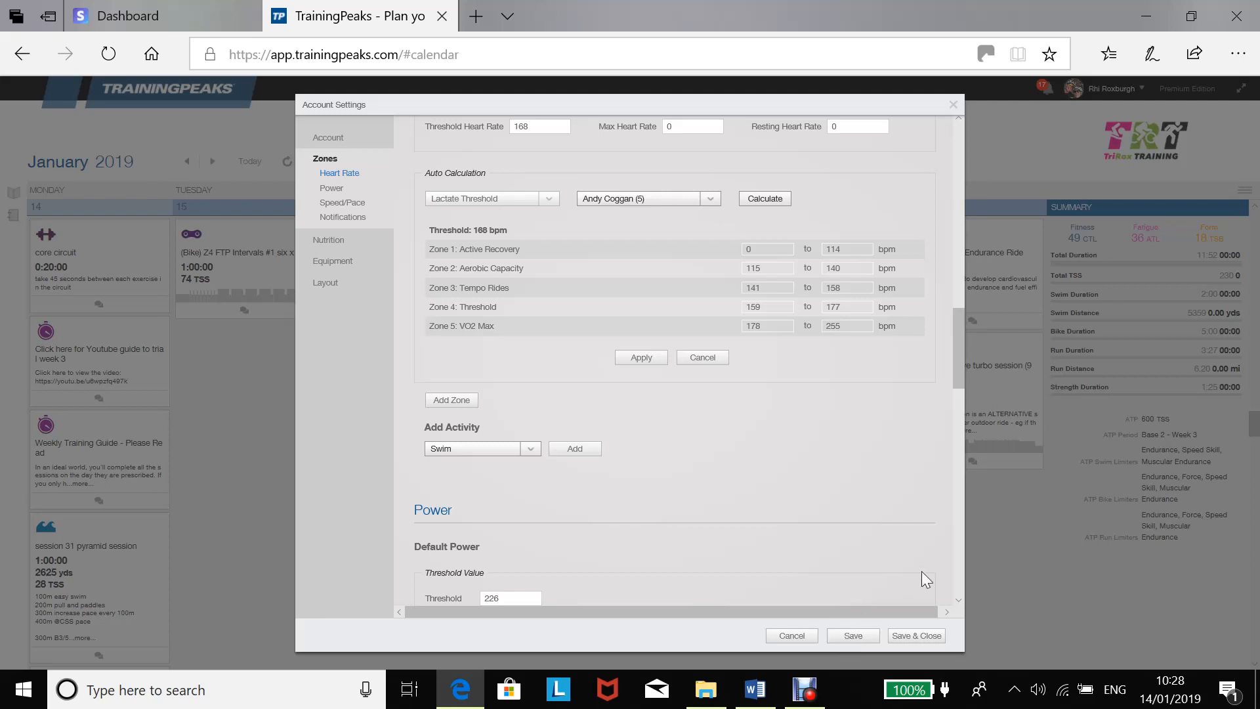
# Add Bike as a separate activity to the power zones and set its threshold to 226.
pyautogui.moveTo(960, 360); pyautogui.dragTo(975, 423)
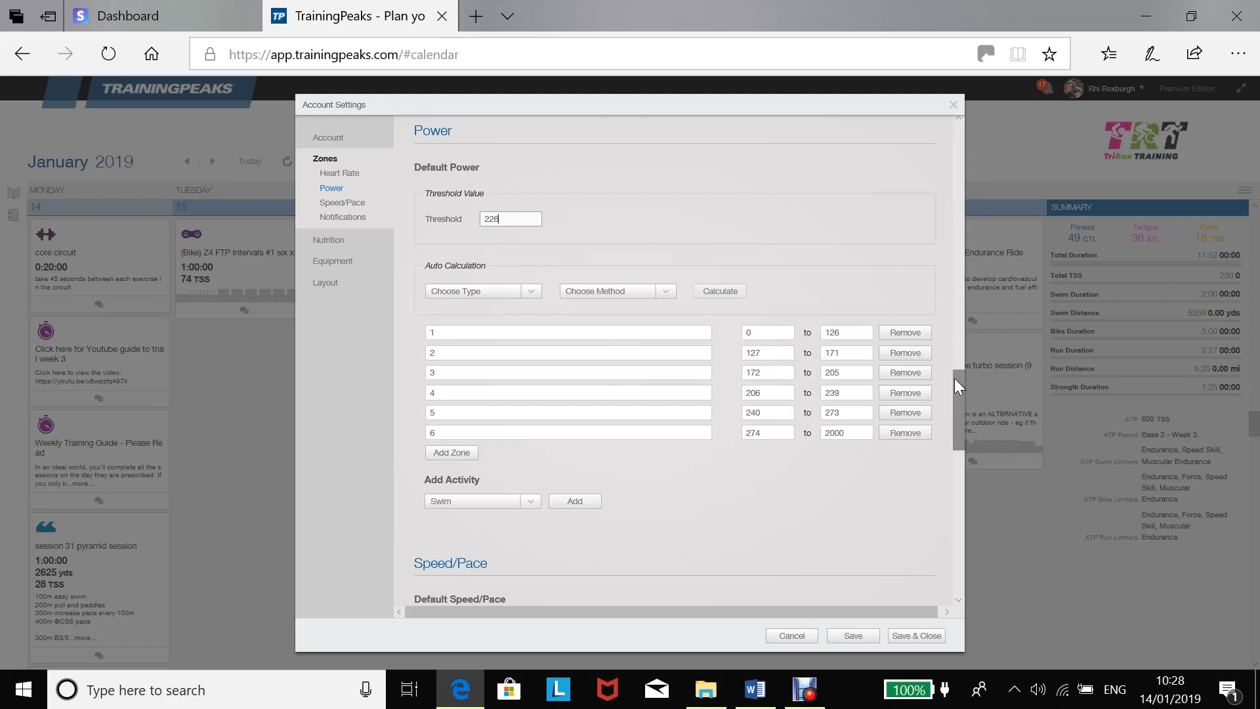
pyautogui.moveTo(955, 378); pyautogui.dragTo(873, 386)
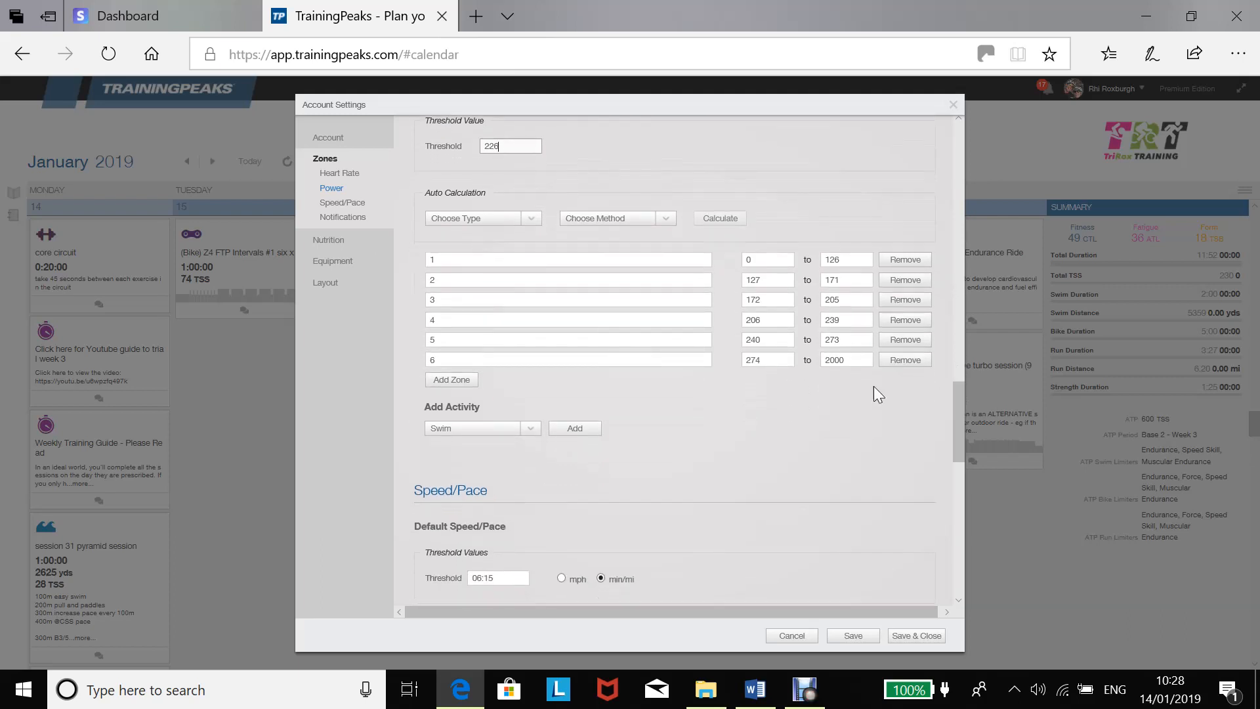
pyautogui.click(526, 431)
pyautogui.click(516, 440)
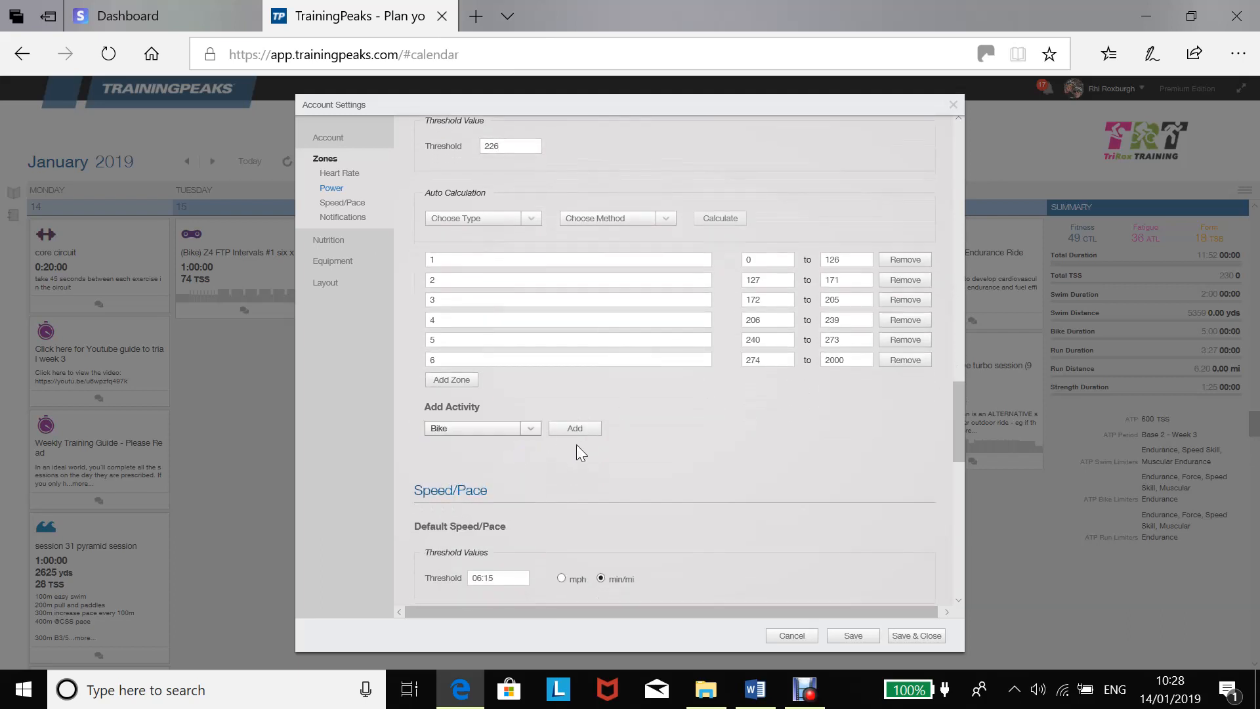
pyautogui.click(575, 428)
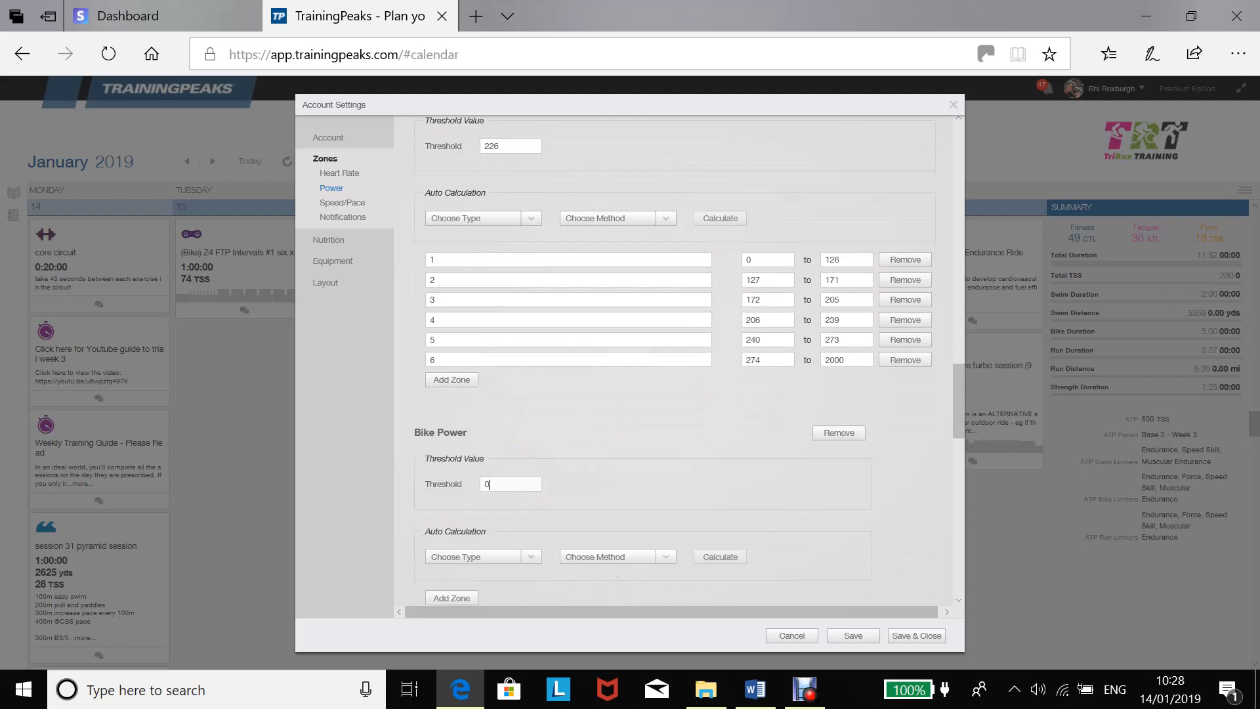
pyautogui.write('226')
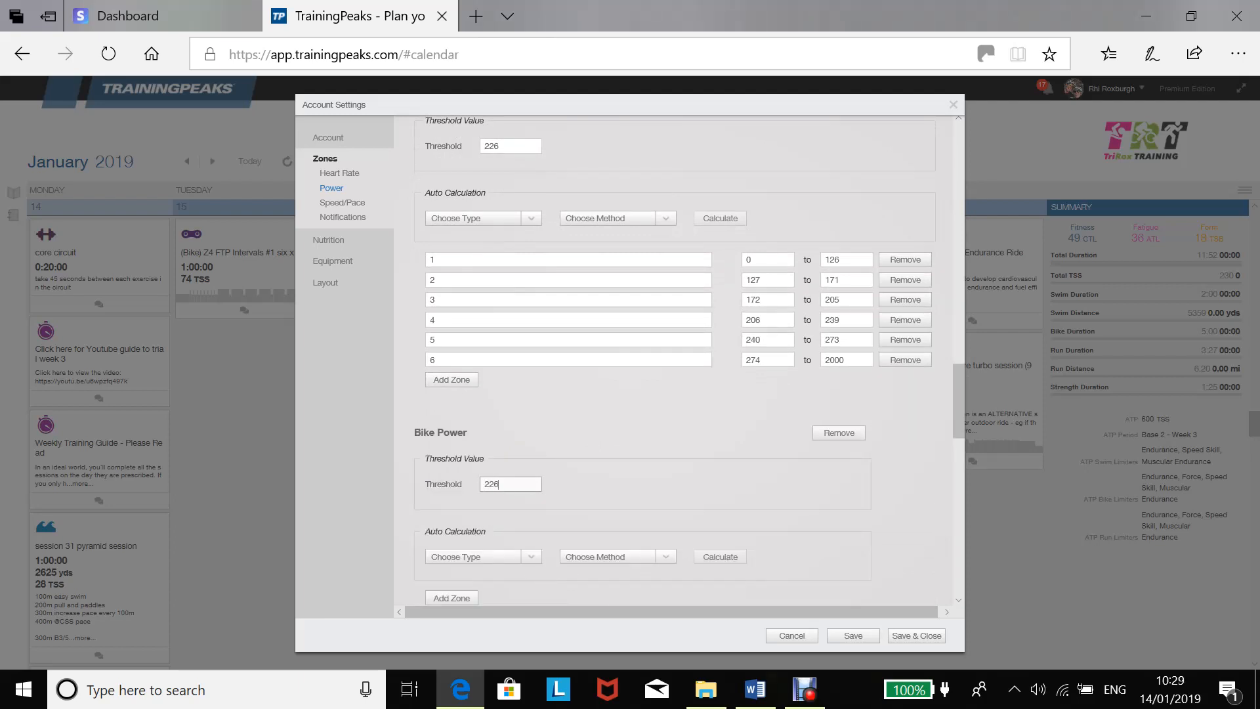
# Calculate the Bike power zones from Threshold Power with the Andy Coggan (6) method and apply them.
pyautogui.moveTo(959, 381); pyautogui.dragTo(960, 416)
pyautogui.click(533, 337)
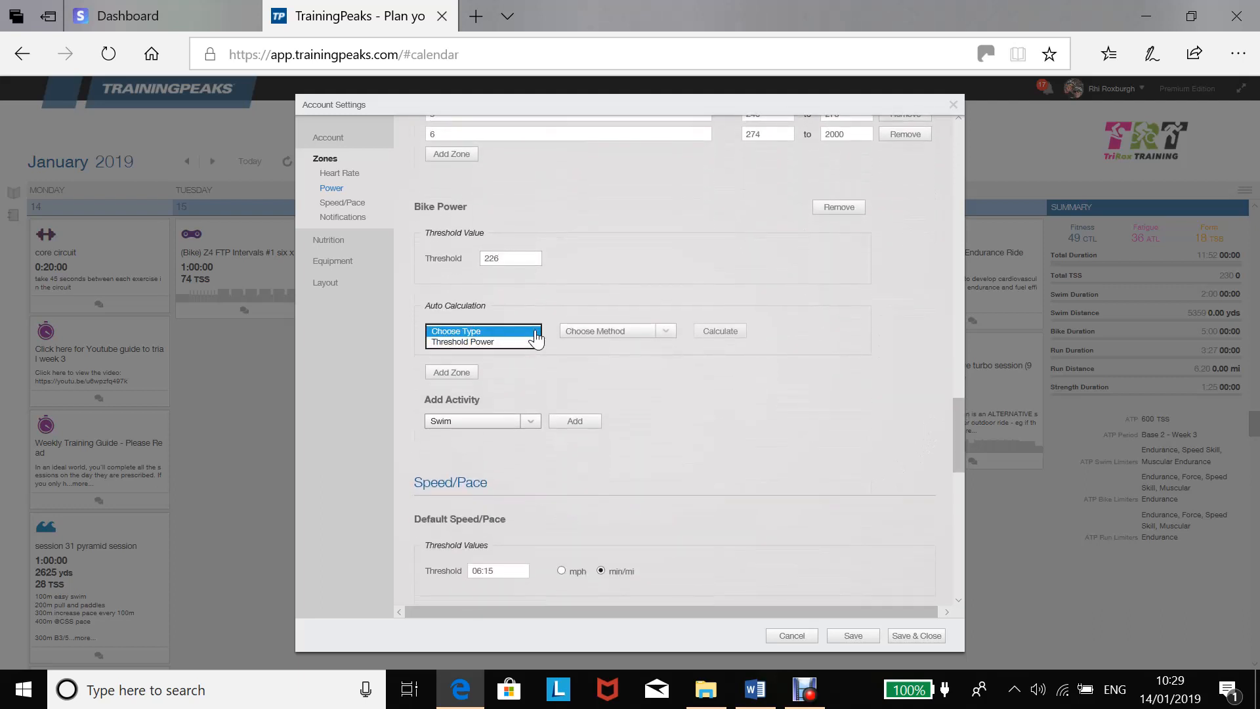
pyautogui.click(531, 346)
pyautogui.click(586, 335)
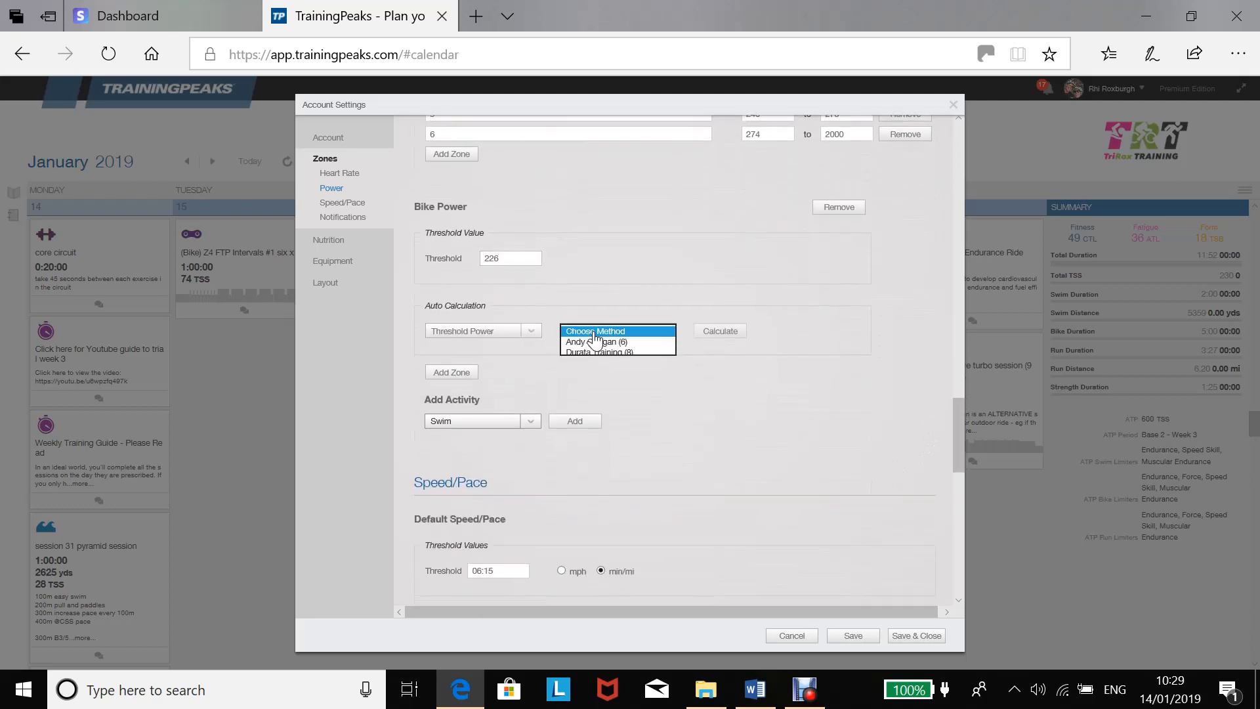
pyautogui.click(598, 343)
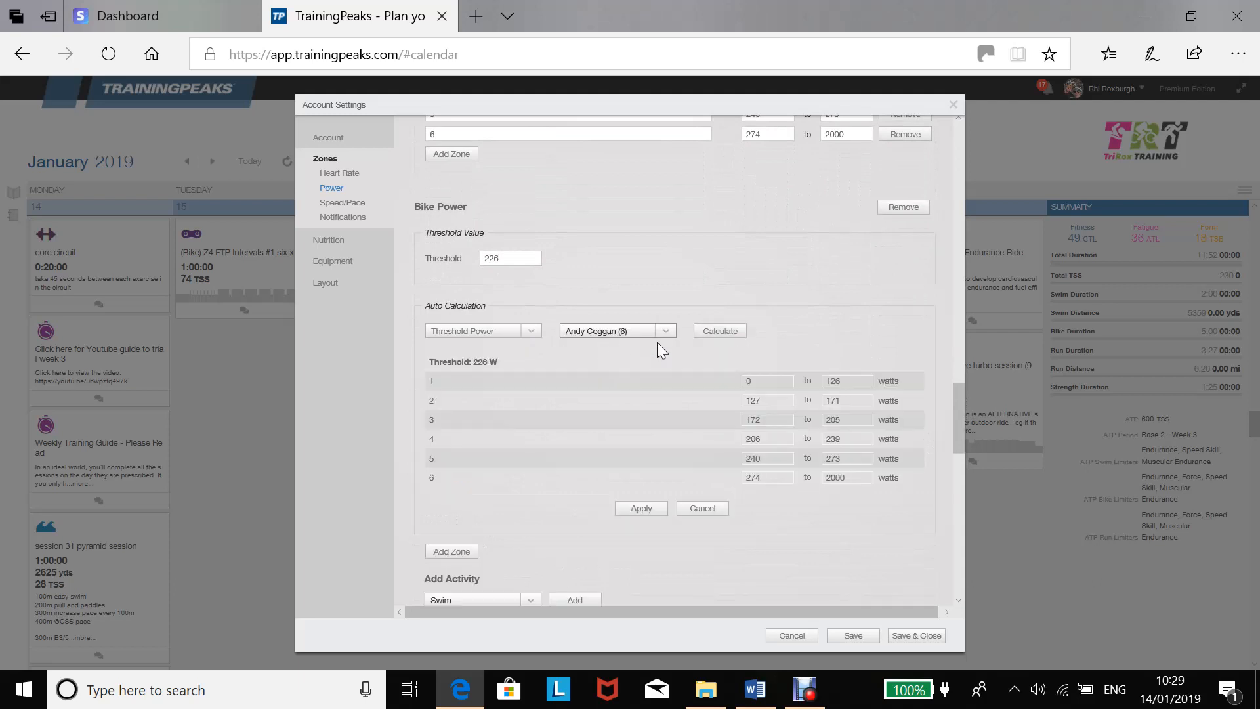
pyautogui.click(718, 332)
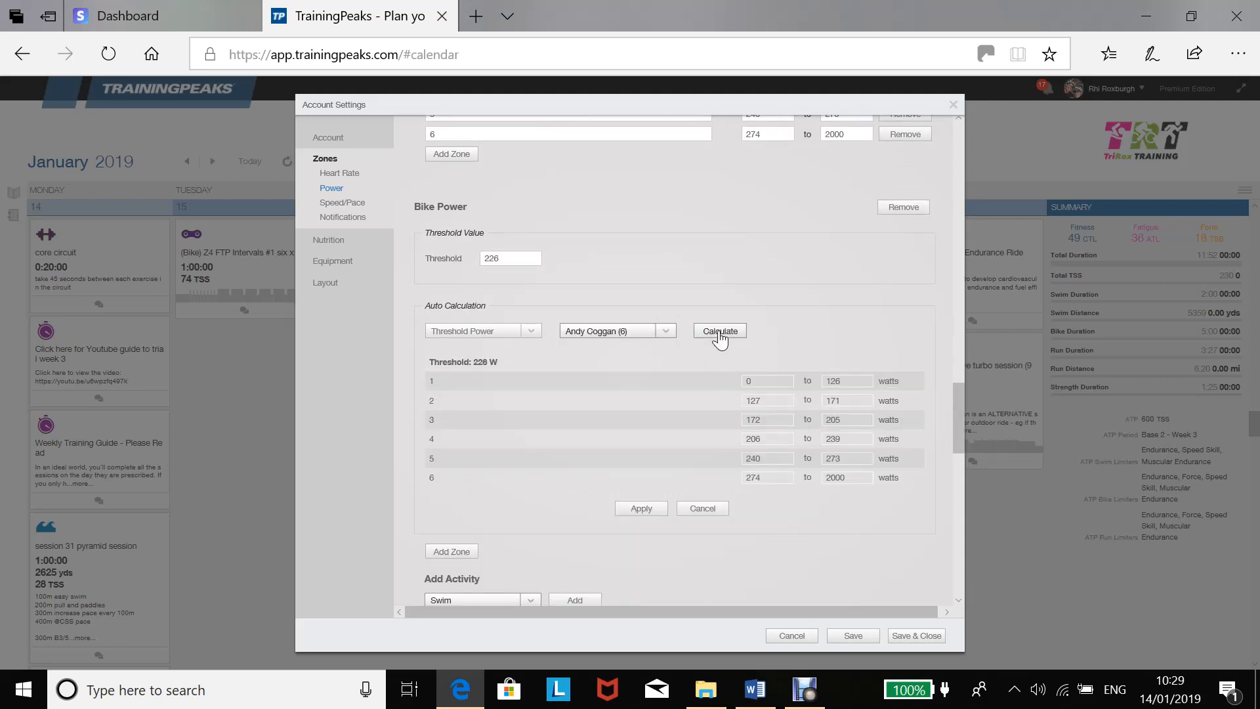
pyautogui.click(647, 510)
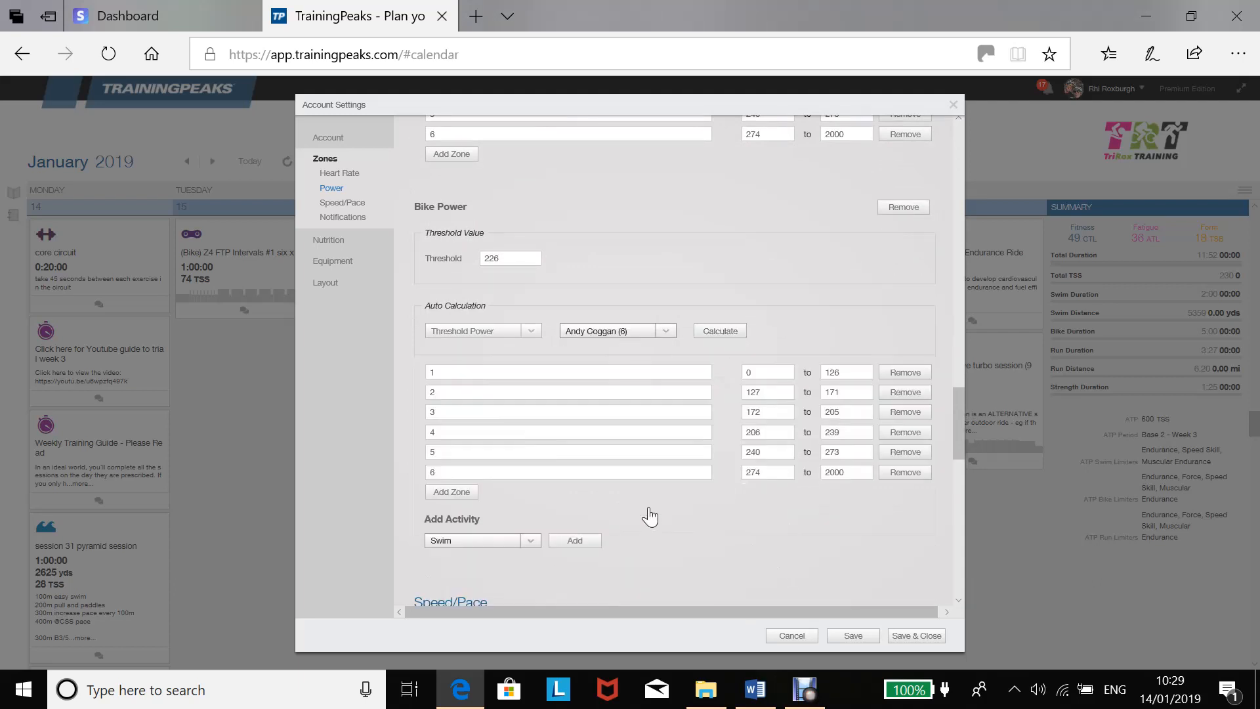
# Label the first three Bike power zones "1 easy", "2 steady" and "3 moderate".
pyautogui.click(545, 372)
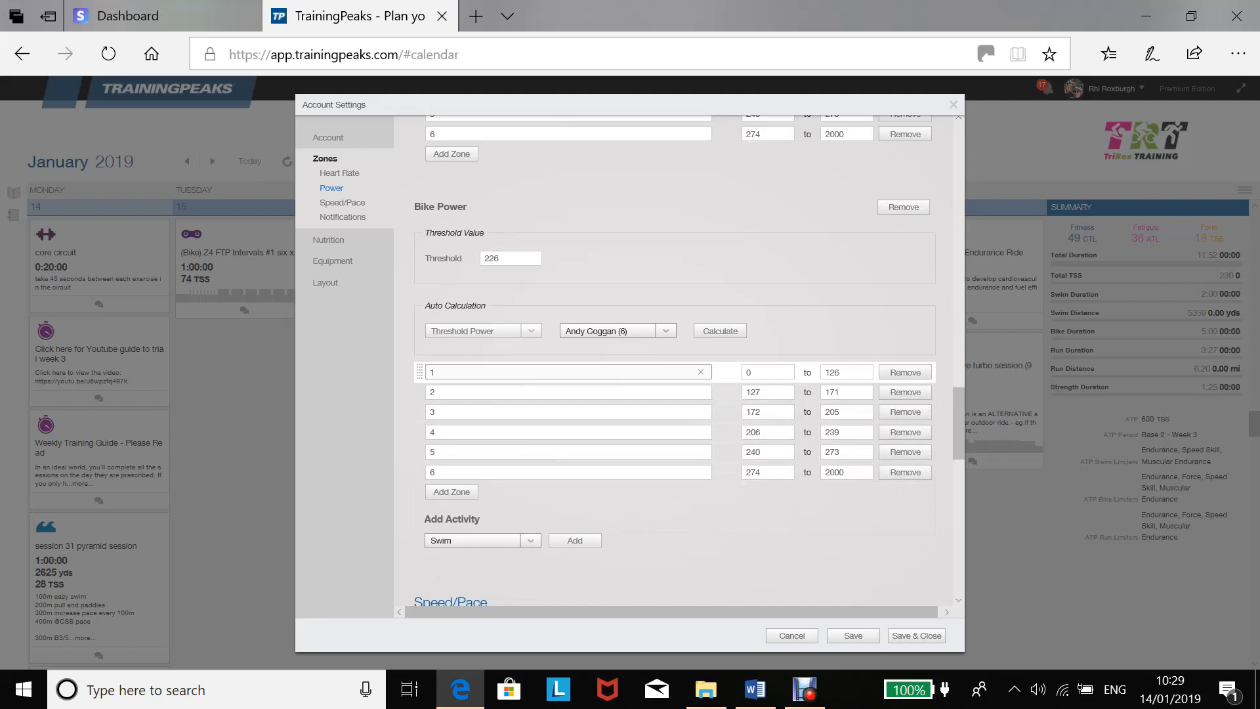
pyautogui.write('easy')
pyautogui.click(545, 391)
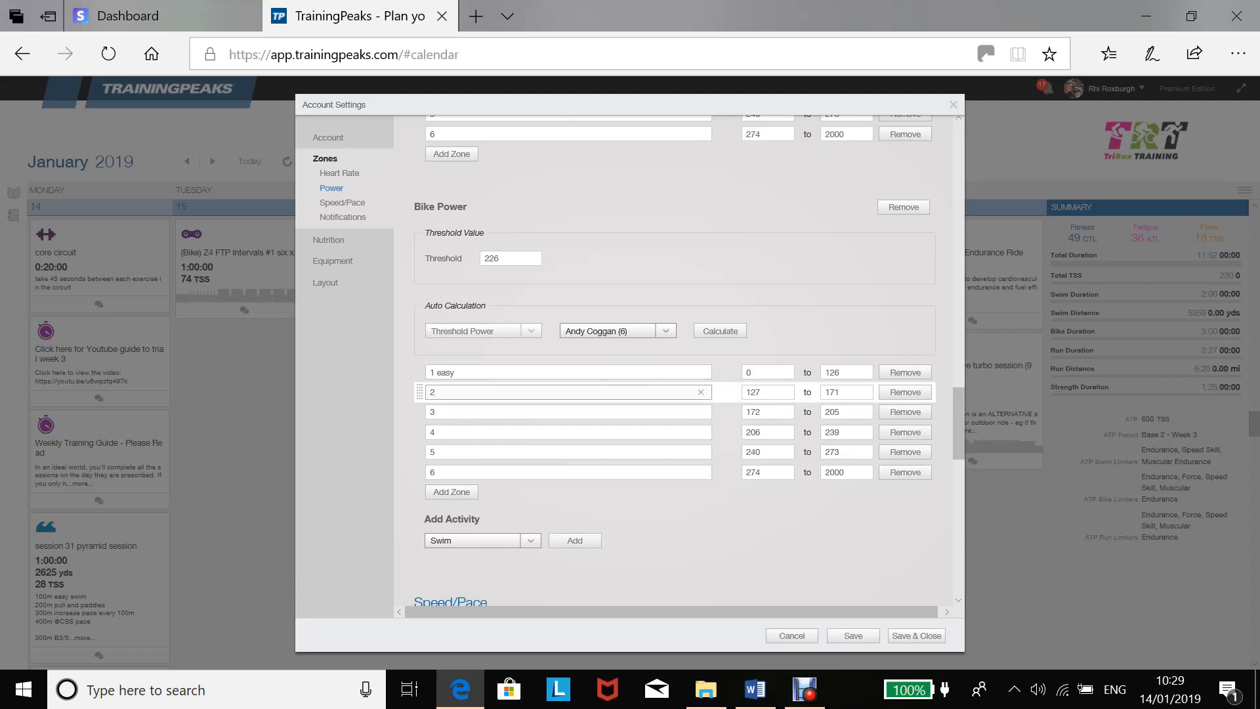
pyautogui.write('steady')
pyautogui.click(570, 413)
pyautogui.write('moderate')
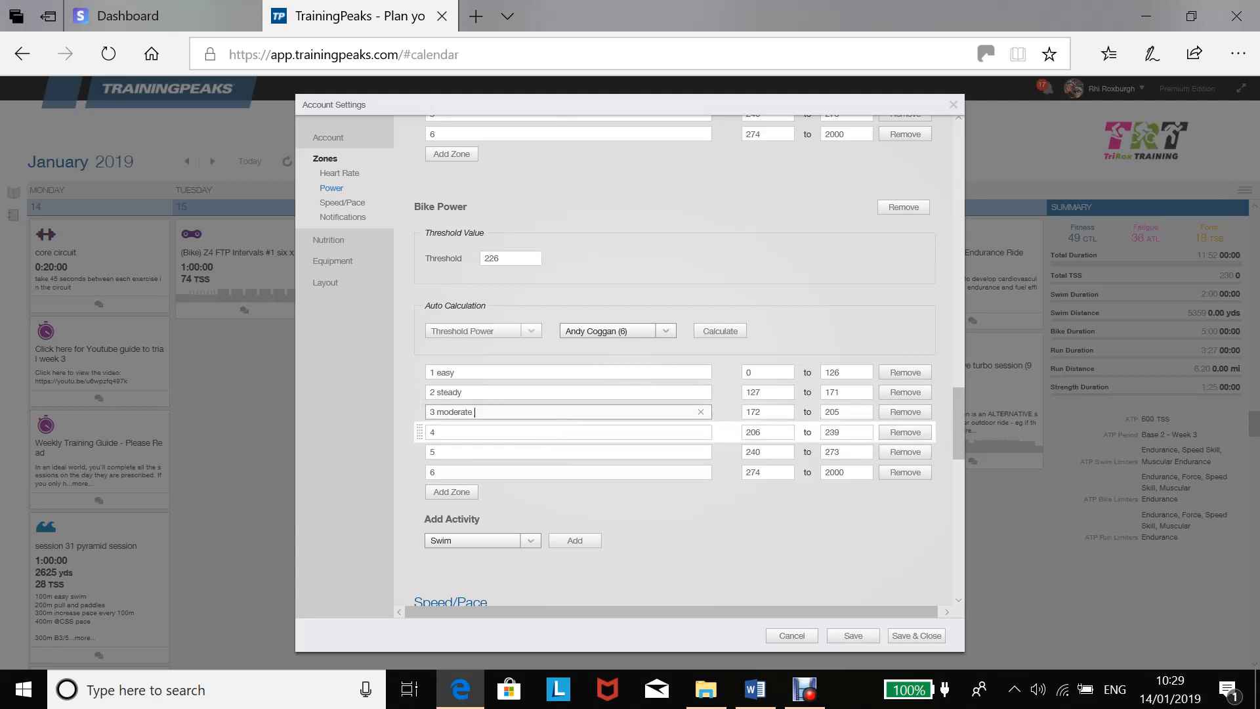
# Label the last three Bike power zones "4 Sweet Spot", "5 hard" and "6 Max".
pyautogui.click(439, 432)
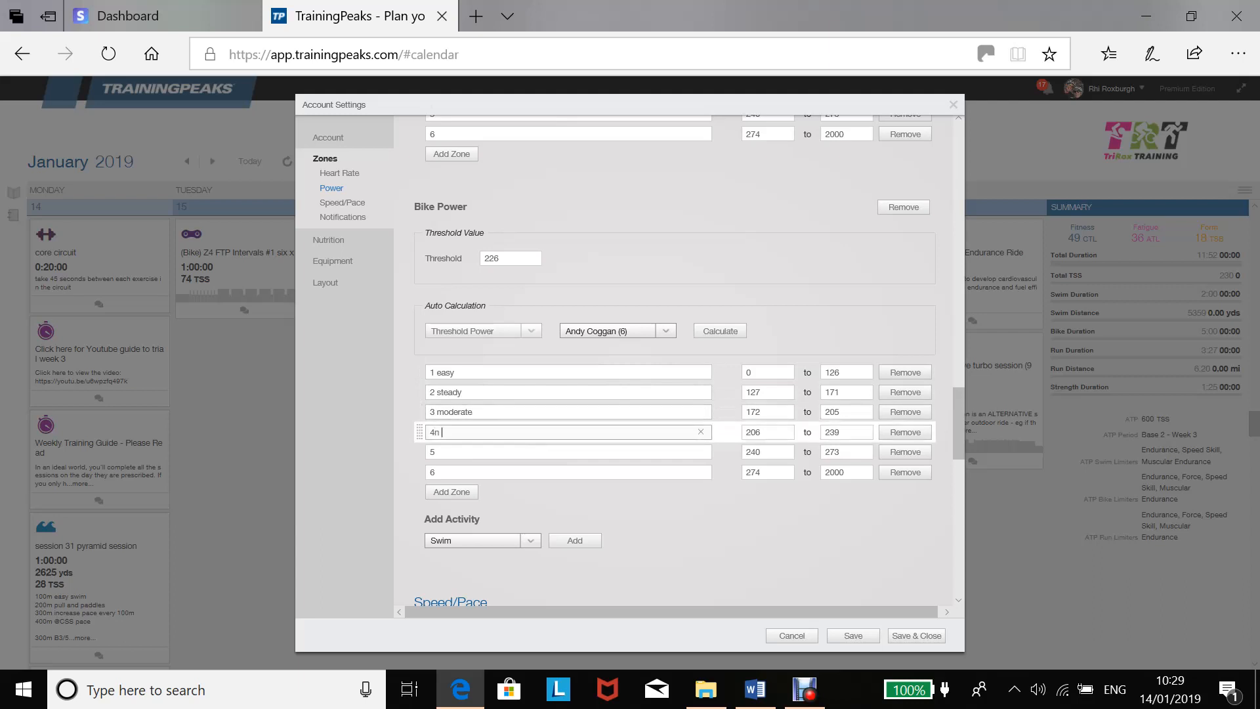
pyautogui.press('BackSpace')
pyautogui.write('Sweet Spot')
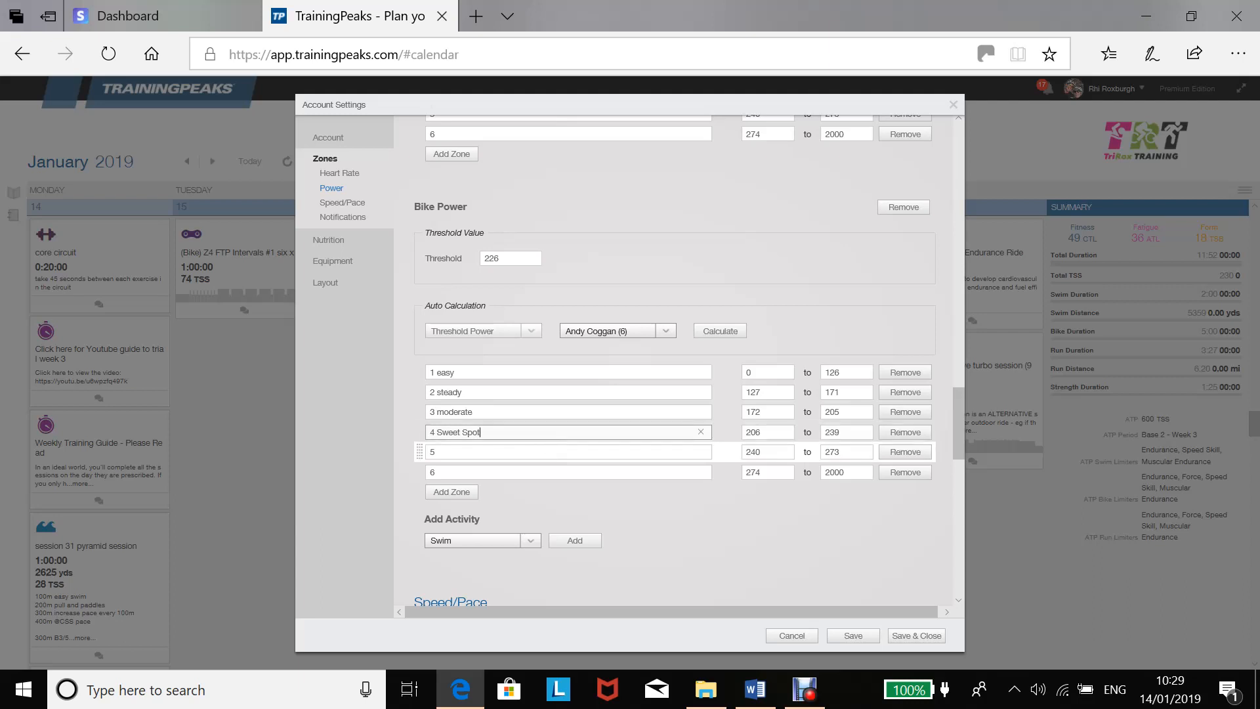
pyautogui.click(441, 452)
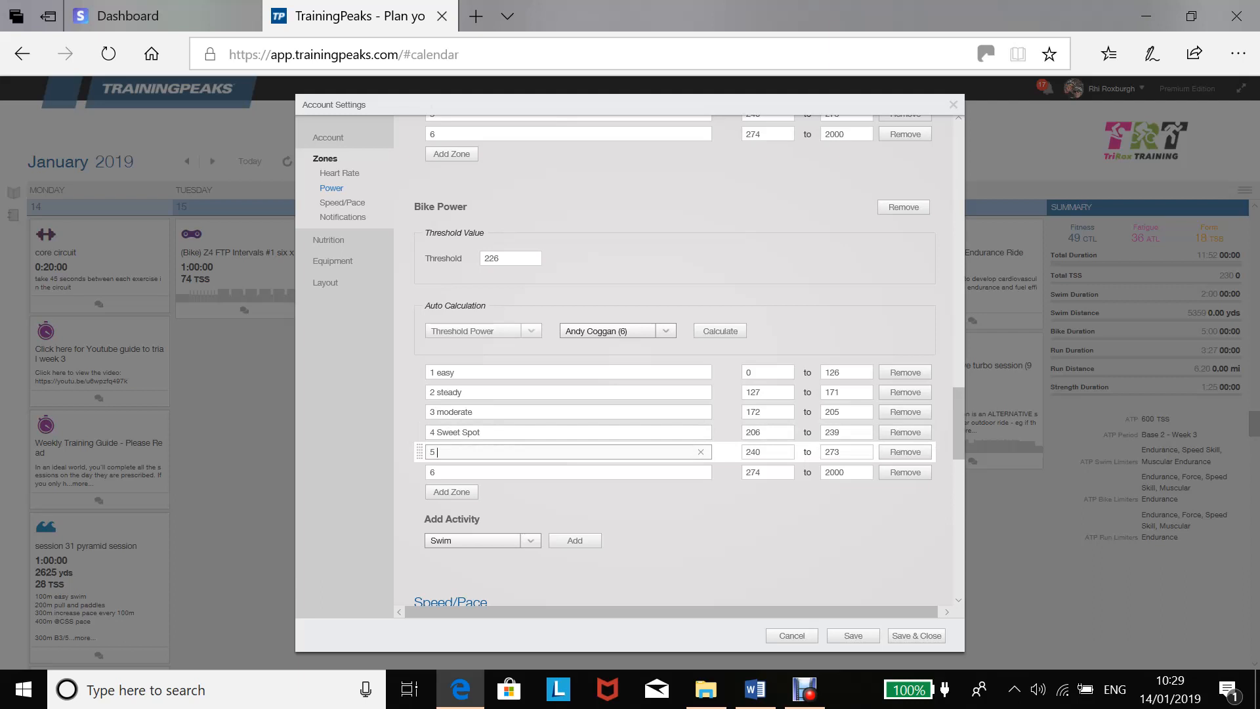
pyautogui.write('hard')
pyautogui.click(436, 472)
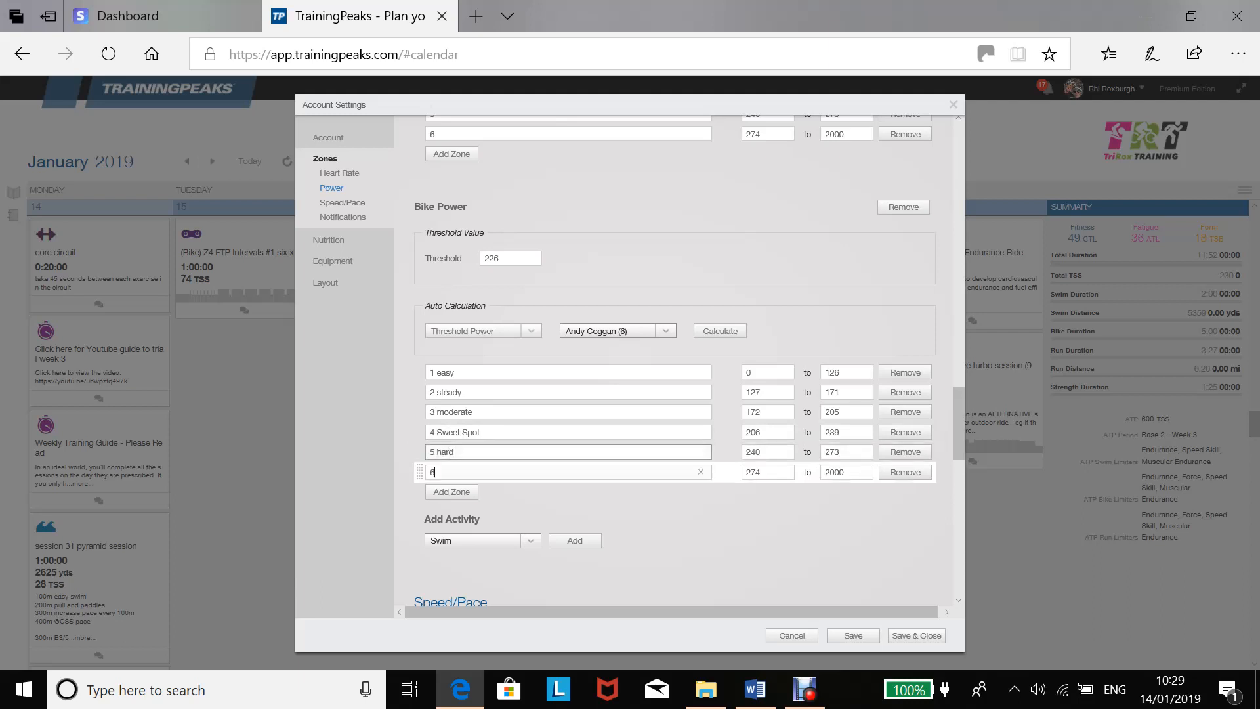
pyautogui.write('Mac')
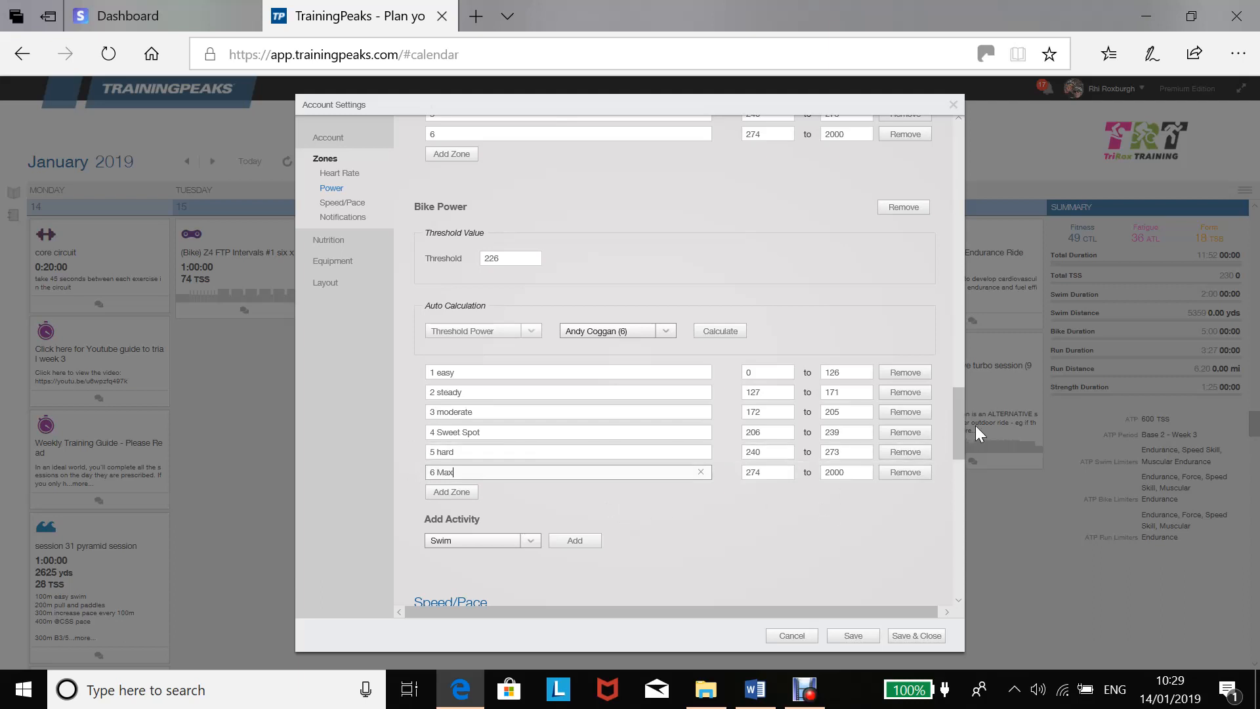
# Save the zone changes and close the account settings.
pyautogui.moveTo(964, 408); pyautogui.dragTo(963, 432)
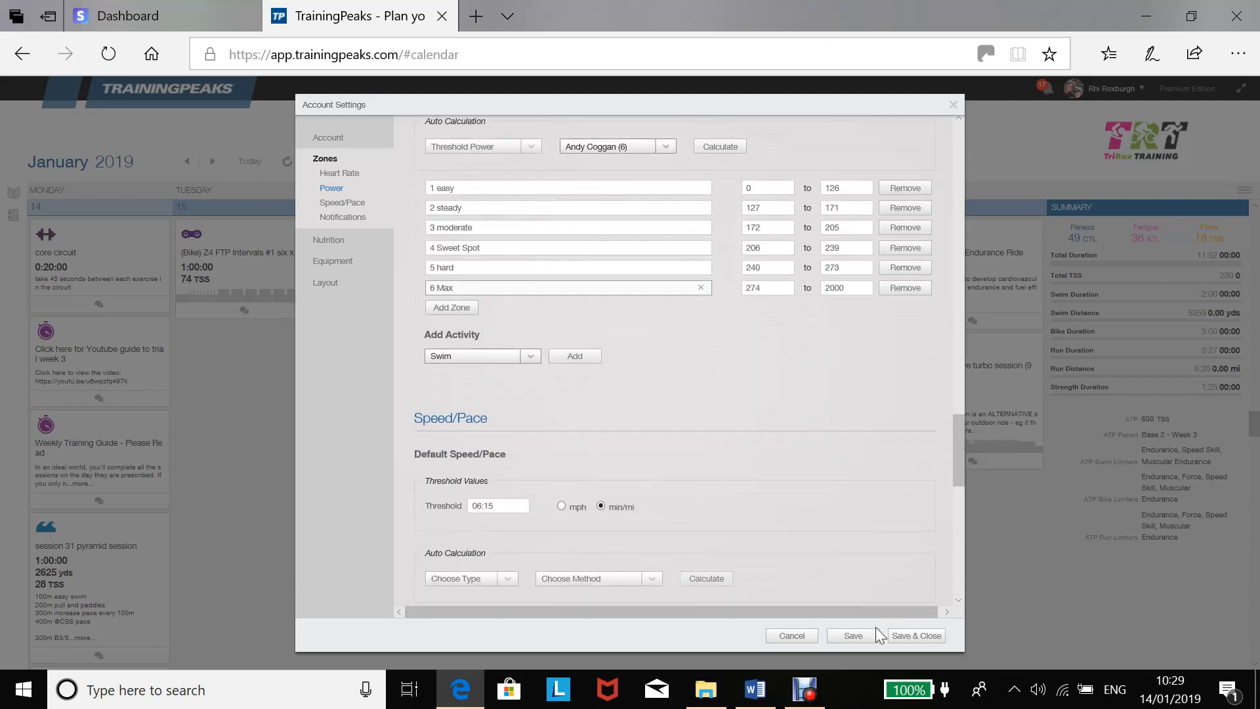
pyautogui.click(861, 637)
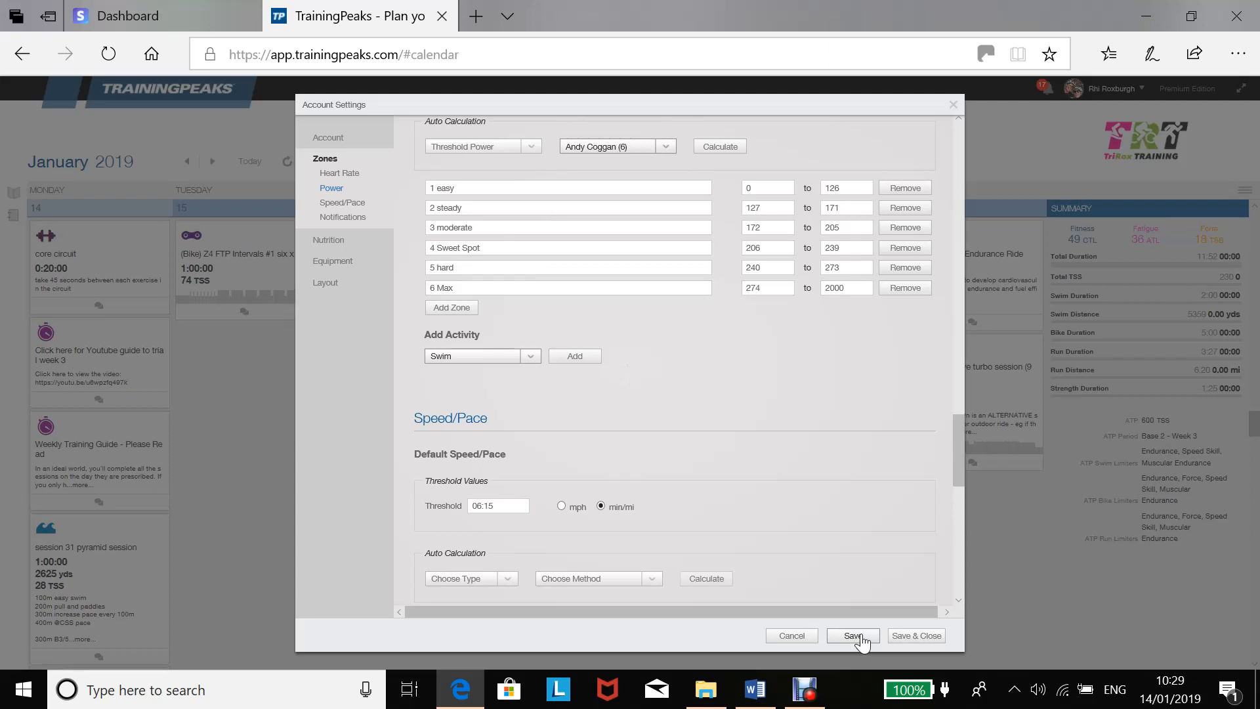
pyautogui.click(853, 636)
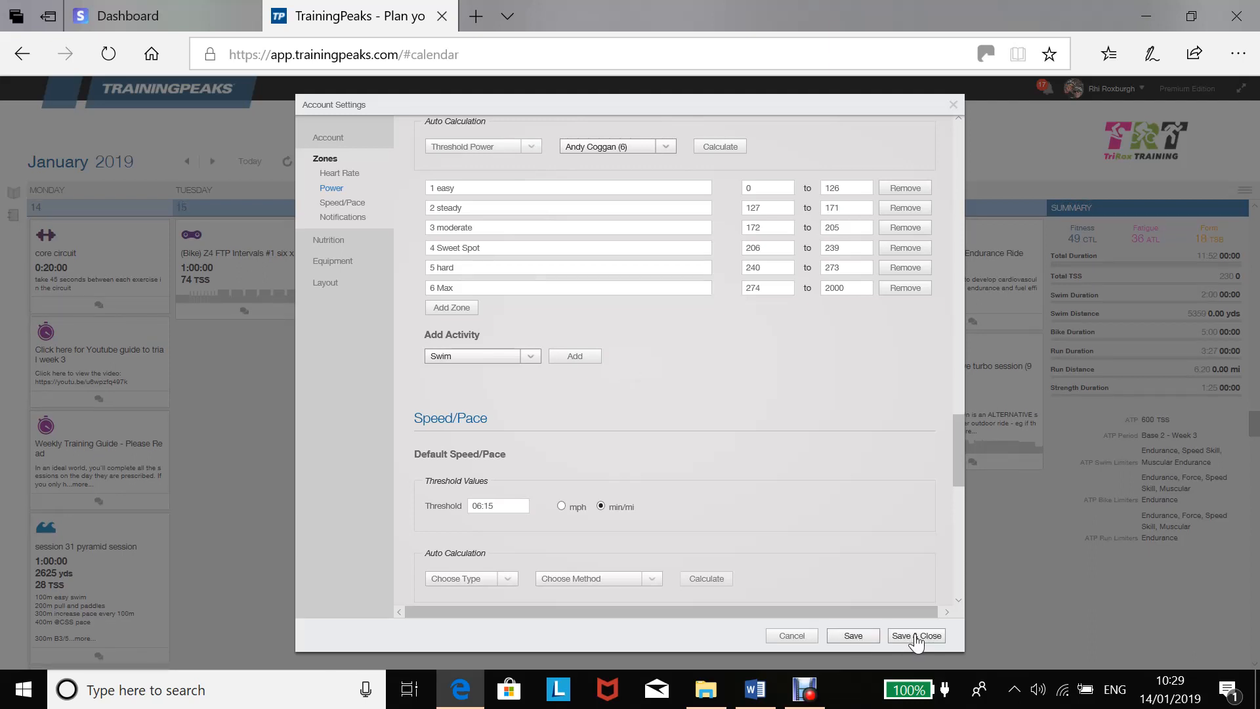
pyautogui.click(917, 636)
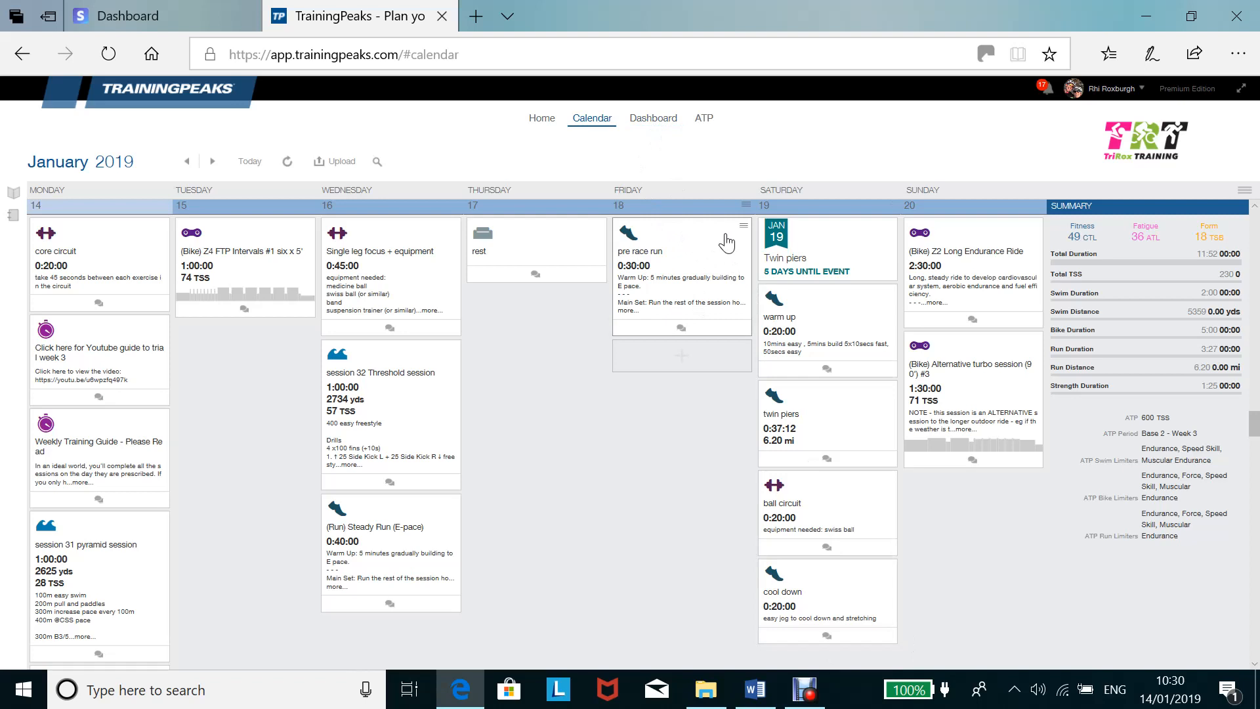
# Examine the Performance Management chart on the dashboard and return to the calendar.
pyautogui.click(661, 123)
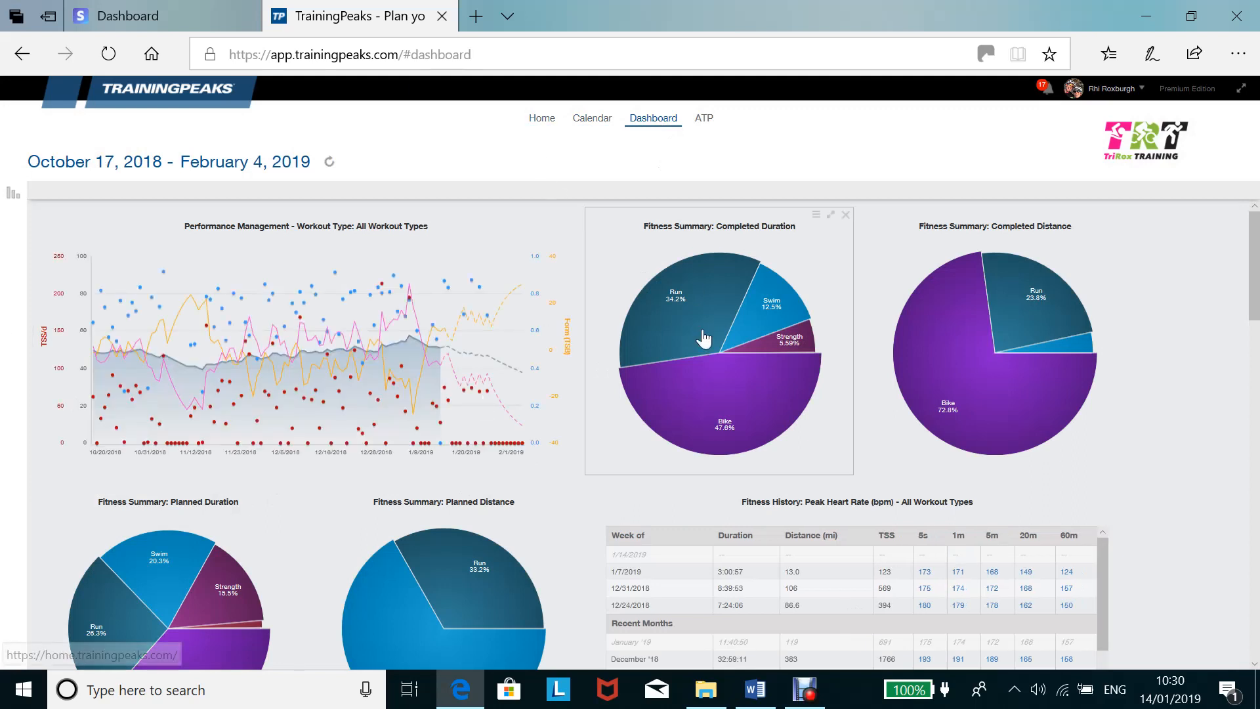
pyautogui.moveTo(169, 326)
pyautogui.moveTo(344, 362)
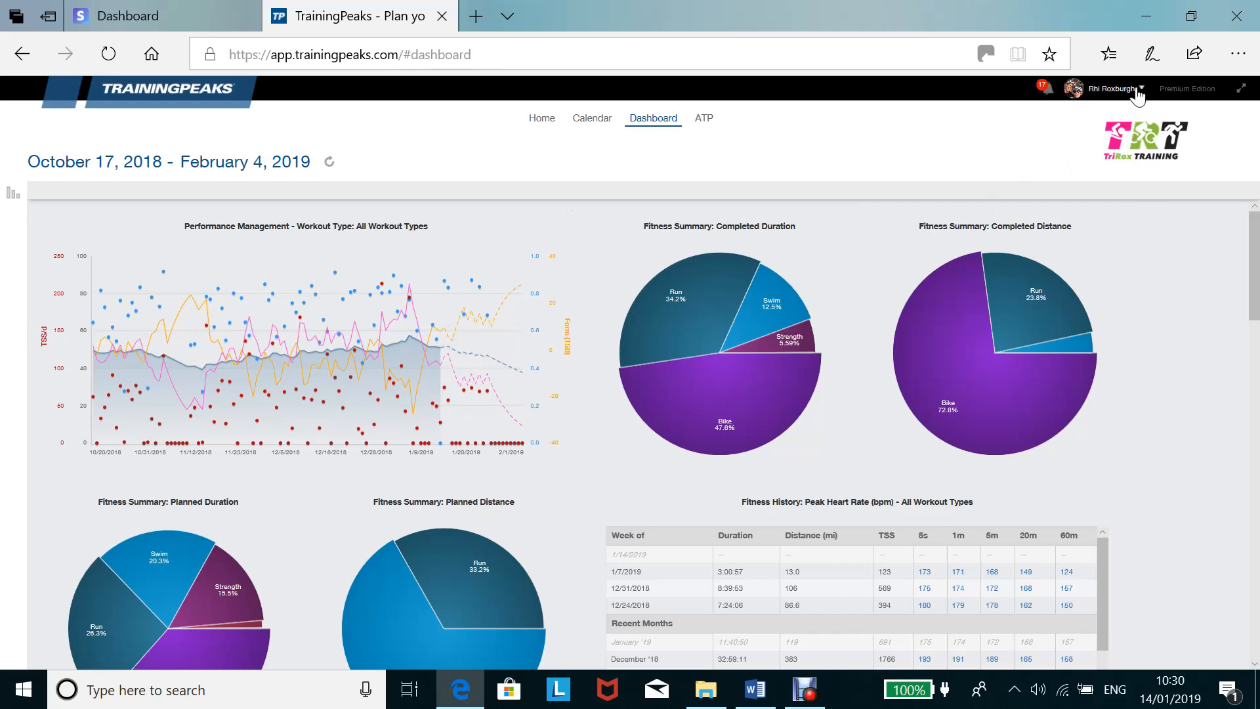
pyautogui.click(593, 127)
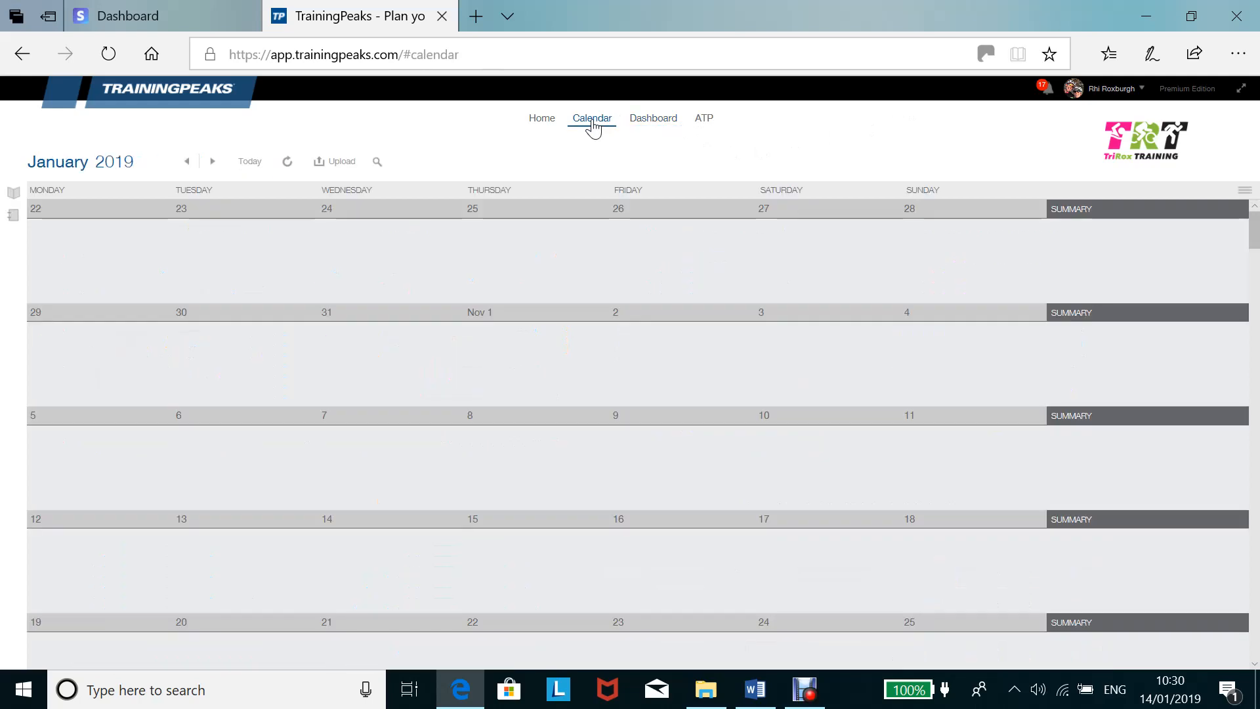
pyautogui.click(806, 691)
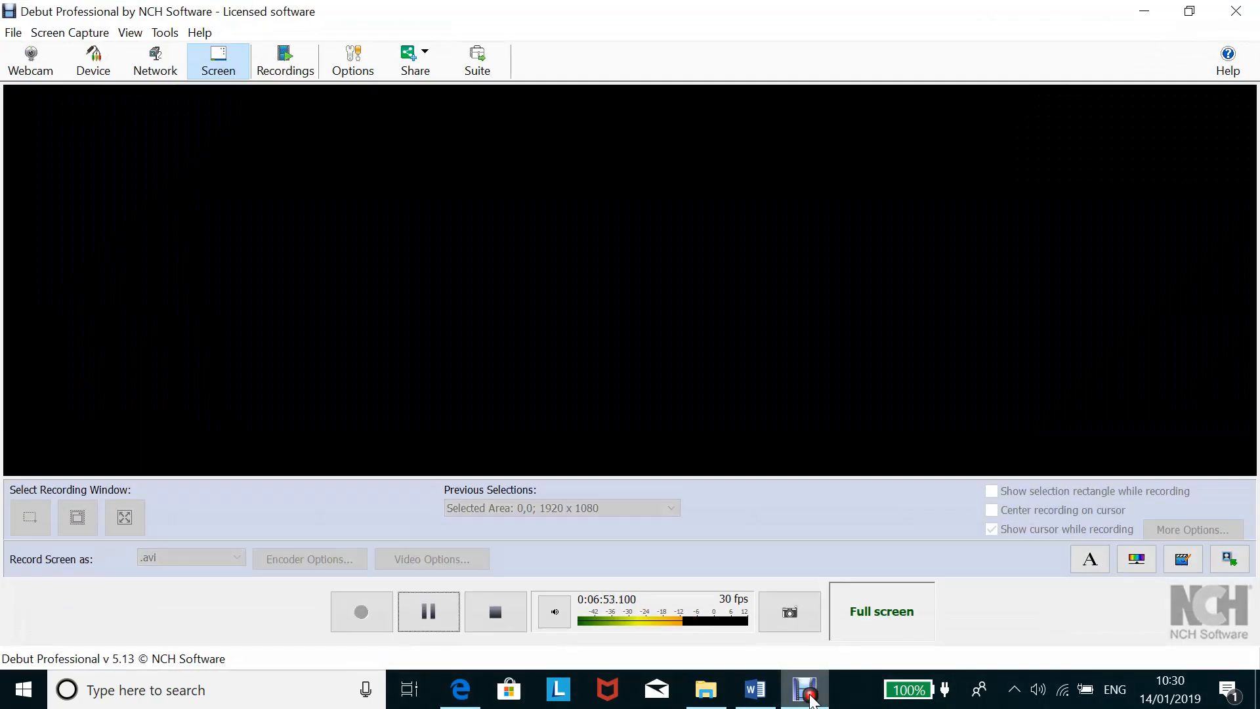